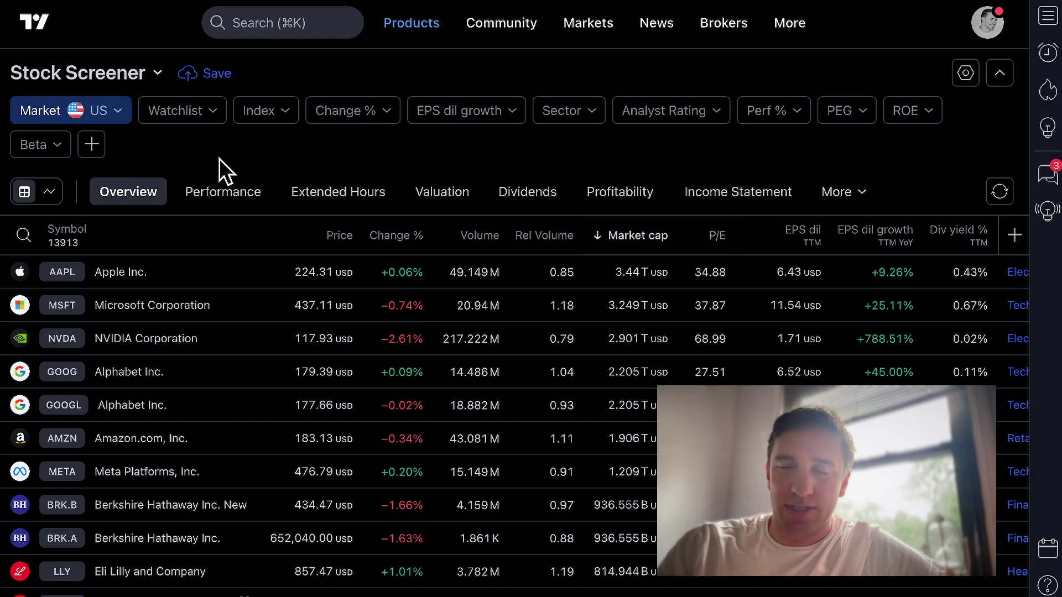
Step: Set the screener's market to USA and add a Market capitalization filter
click(102, 110)
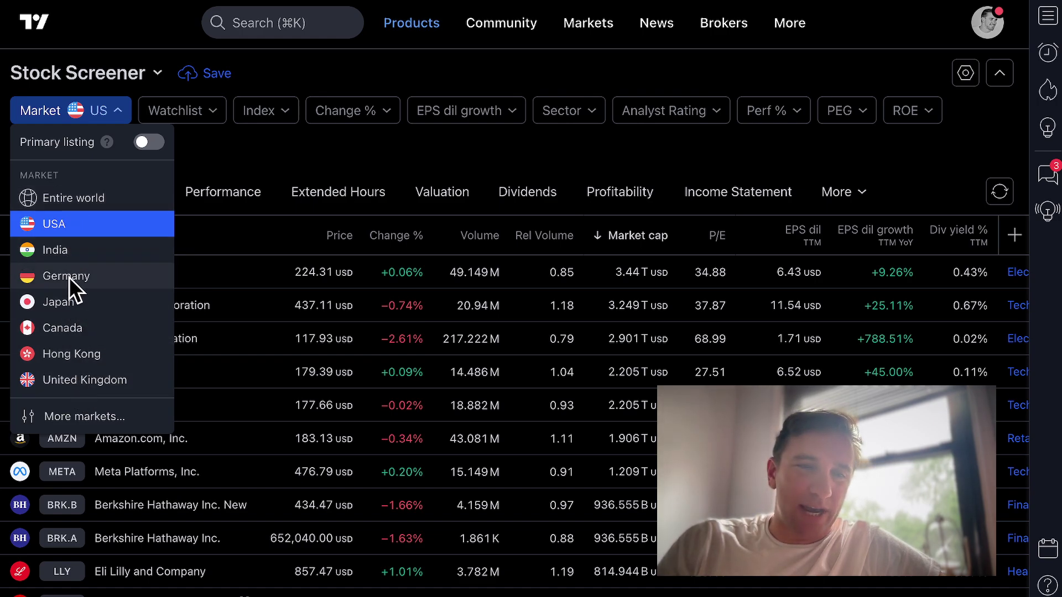
click(63, 221)
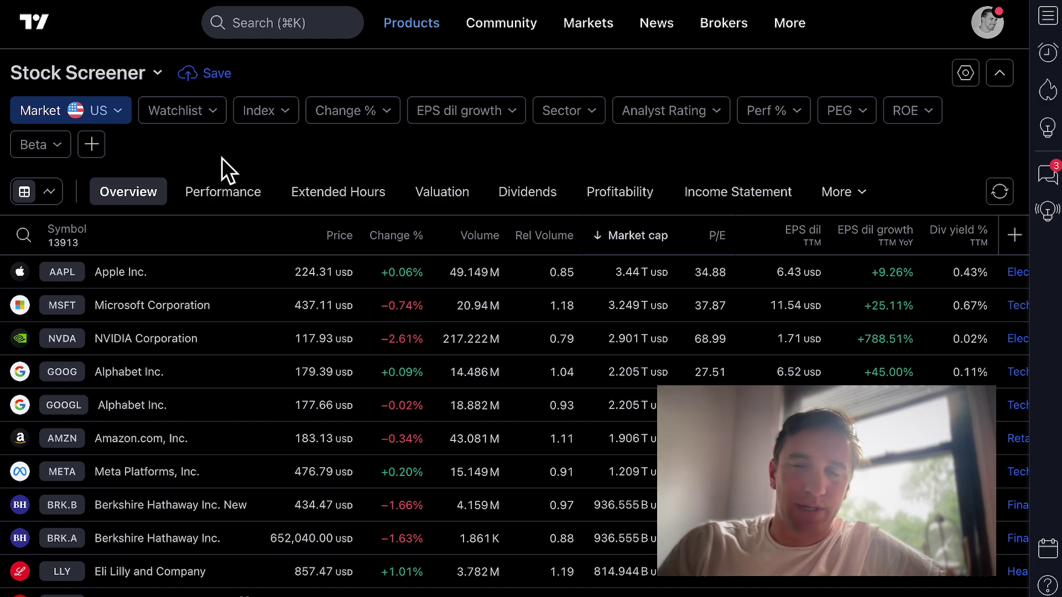
click(92, 144)
text(market cap)
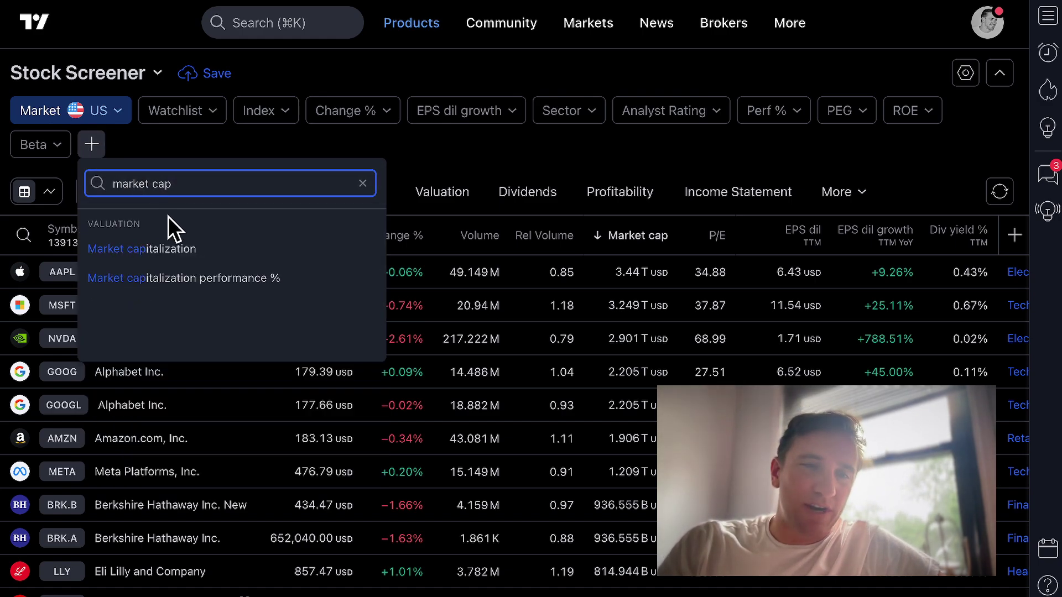
click(180, 247)
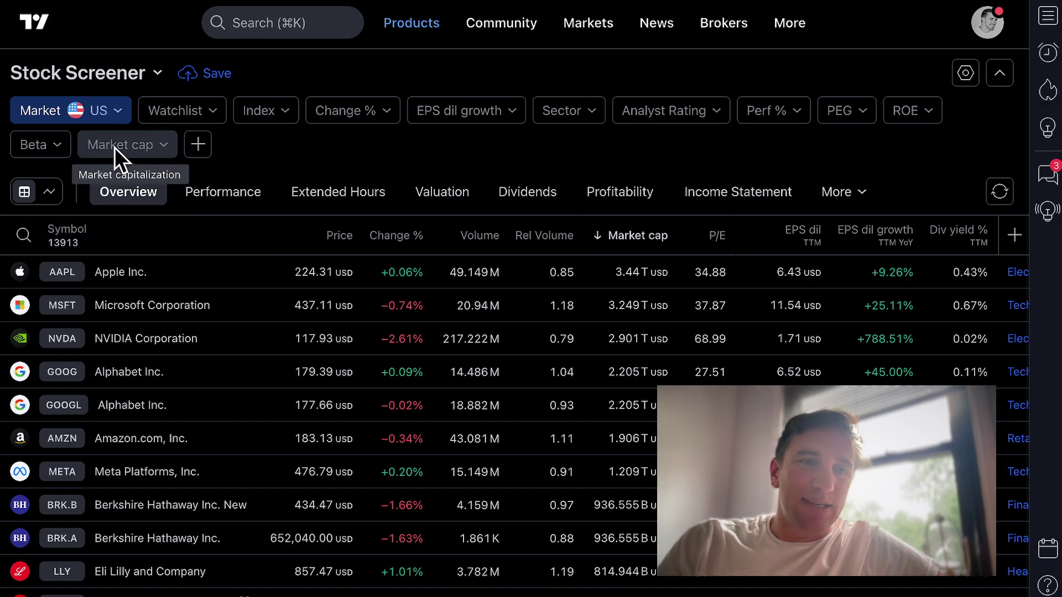
Step: Set the market cap filter to a custom range from 100M to 3B USD and apply it
click(145, 143)
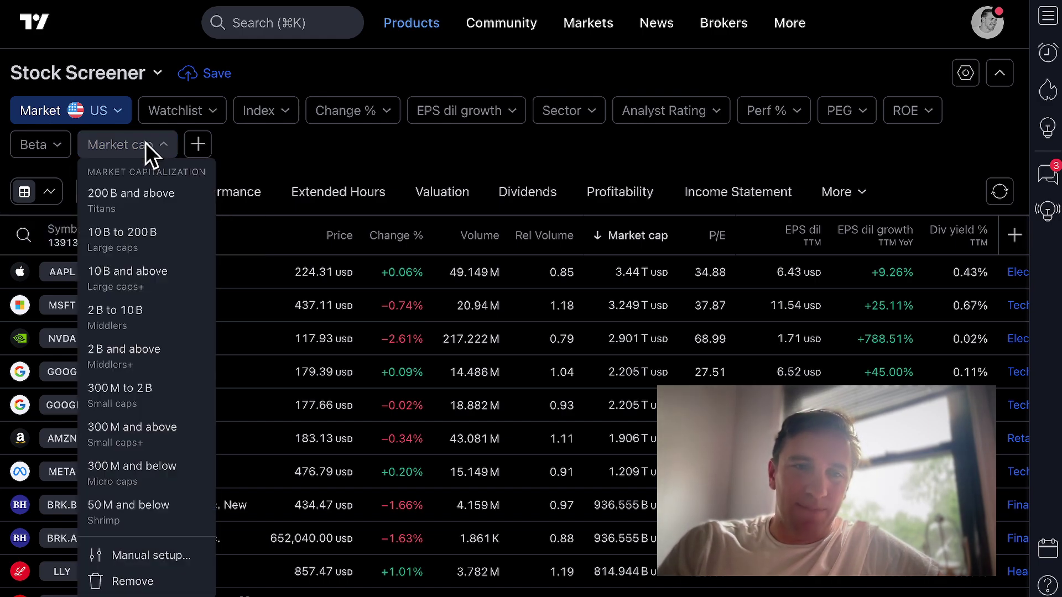
click(141, 554)
click(133, 259)
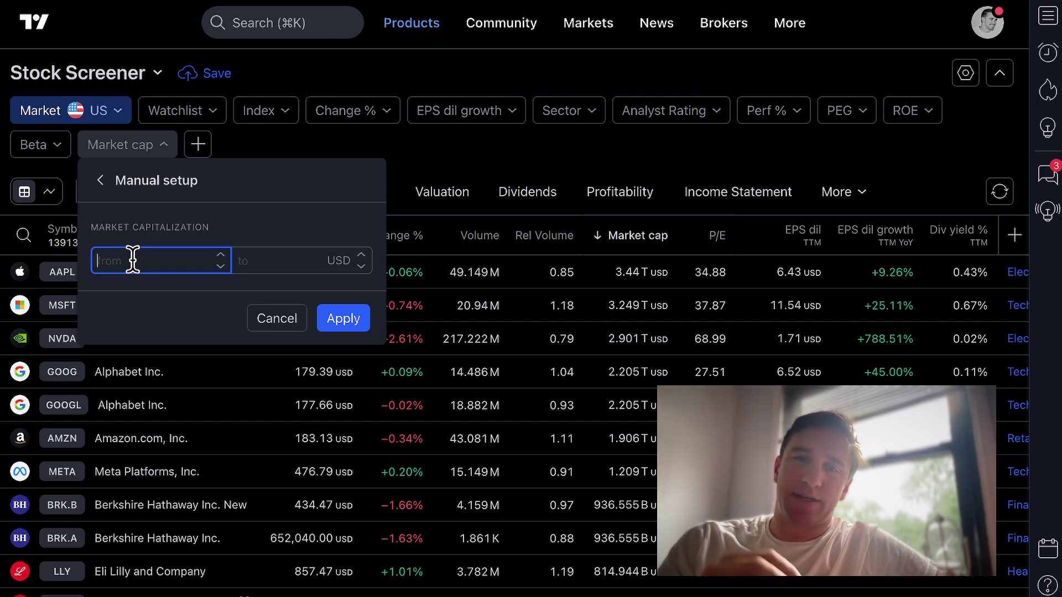
text(100M)
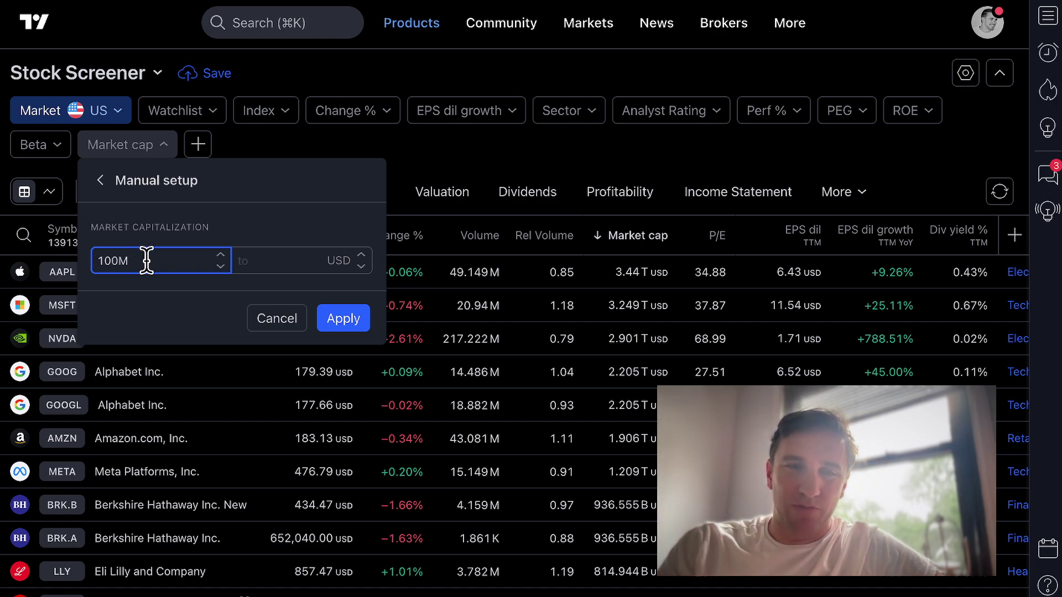
click(304, 260)
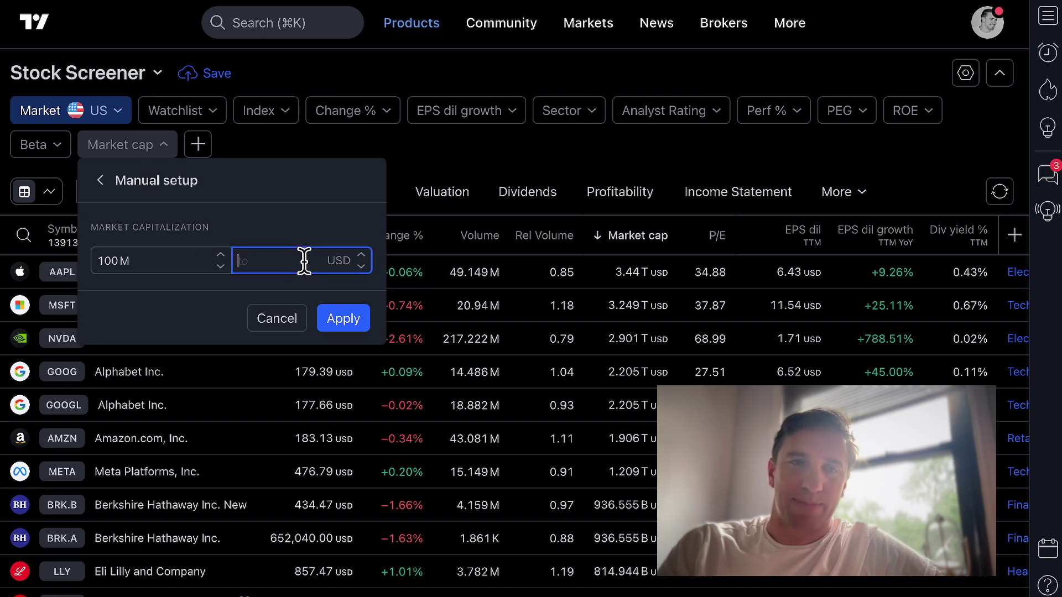
text(3B)
click(357, 320)
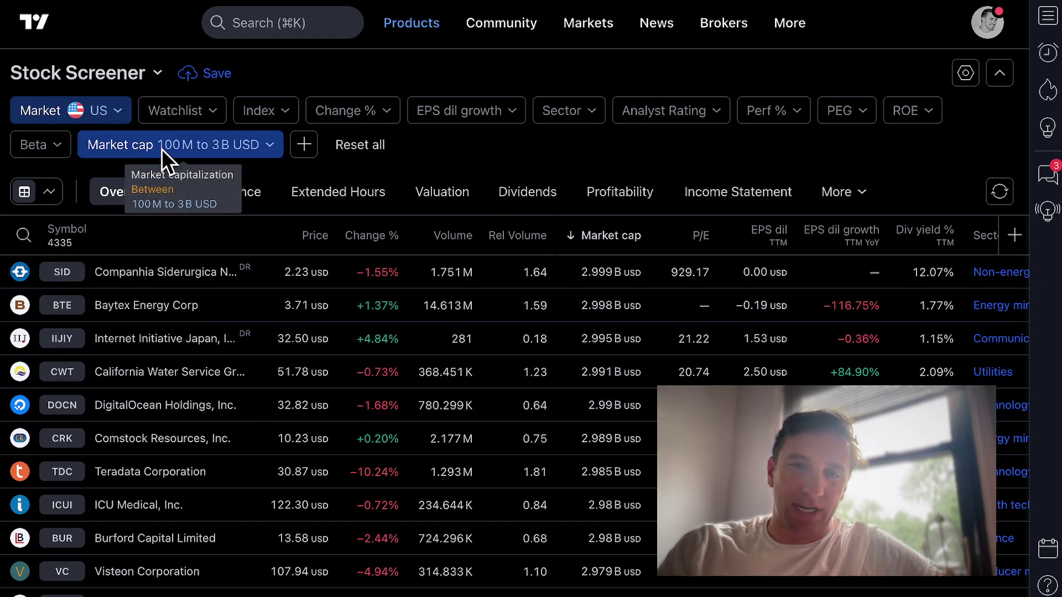
Step: Look through the filtered stocks and their market caps
click(619, 277)
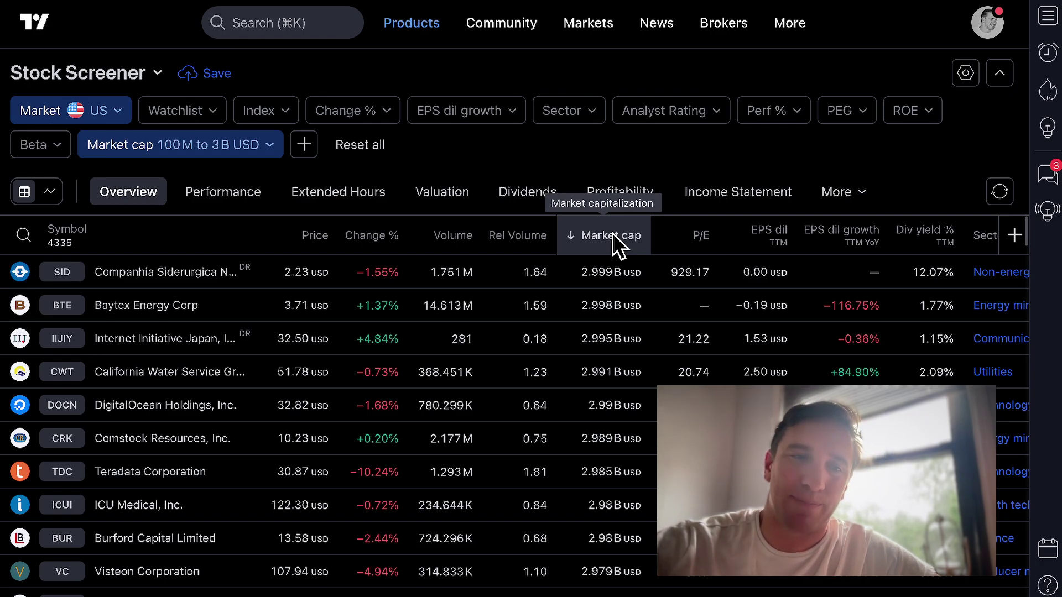
scroll(516, 372, down, 10)
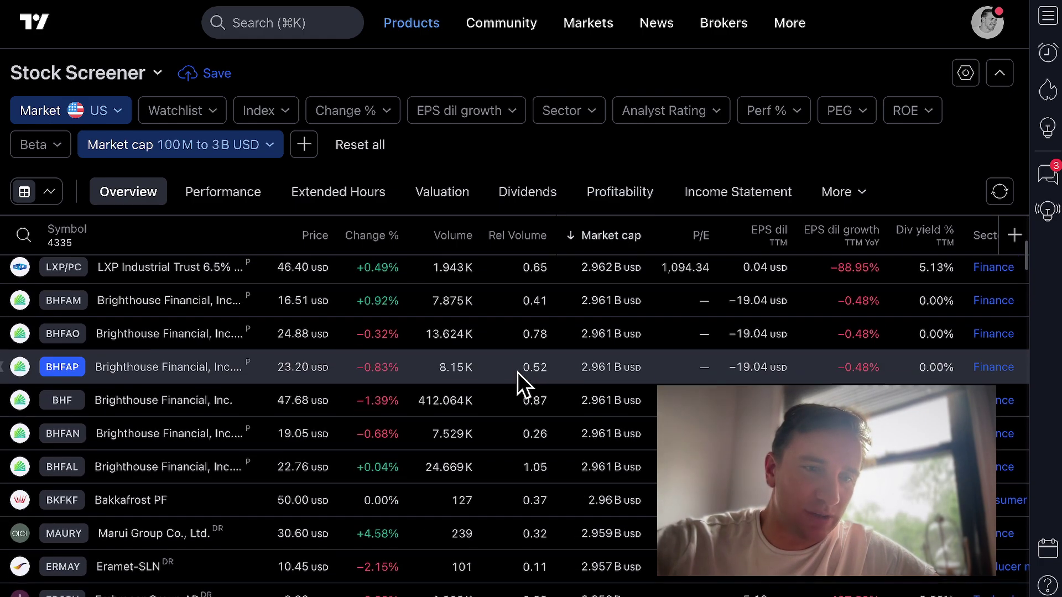
scroll(516, 373, down, 10)
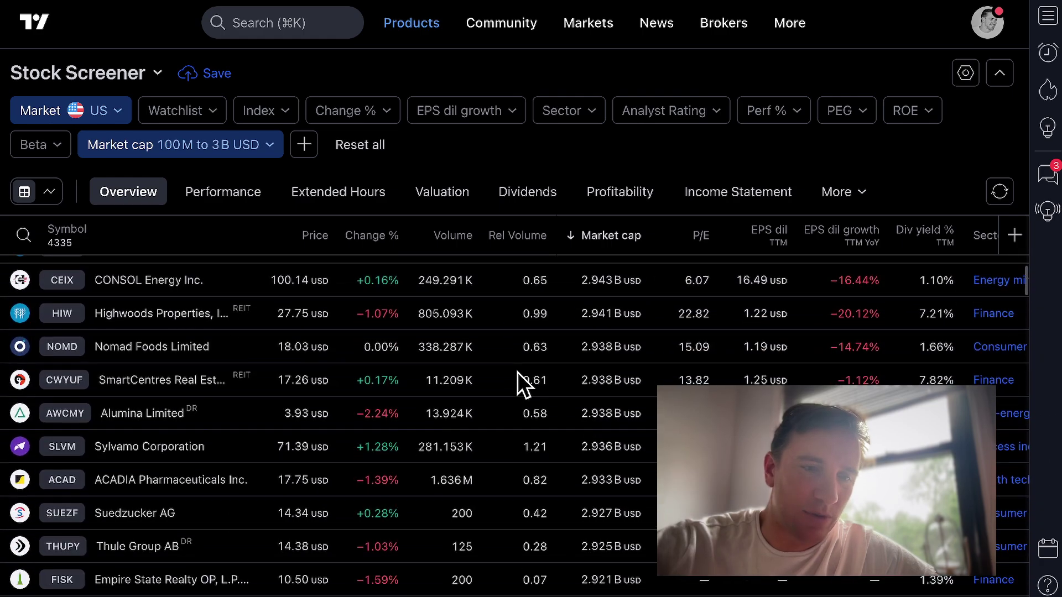
scroll(517, 373, down, 8)
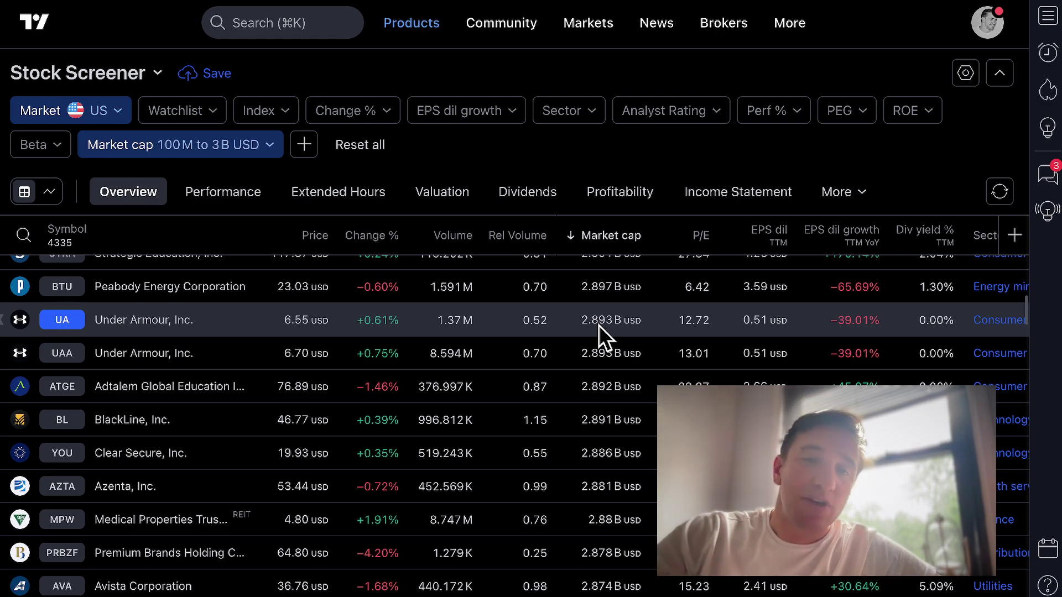
scroll(599, 324, up, 5)
scroll(598, 324, up, 5)
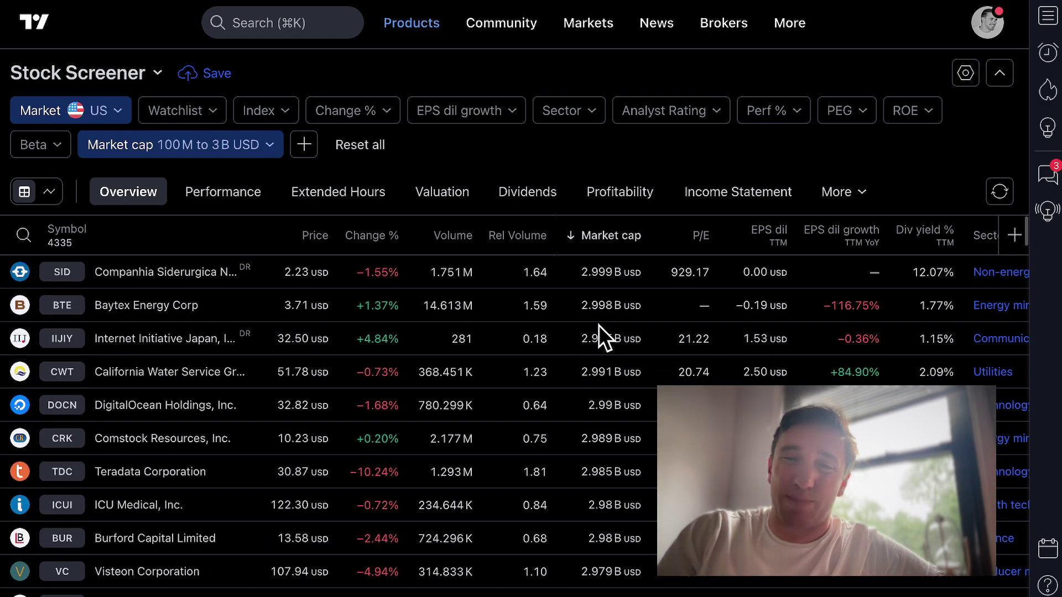
Step: Reopen the custom market cap range, re-enter 100M as the minimum and reapply it with the 3B maximum
click(243, 143)
click(147, 556)
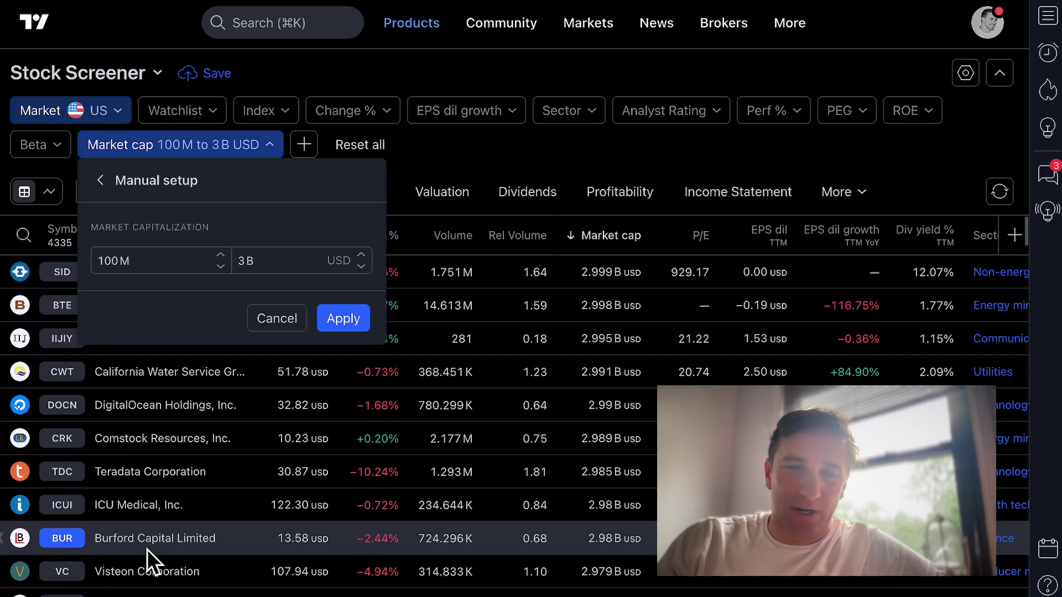
click(172, 261)
double_click(270, 262)
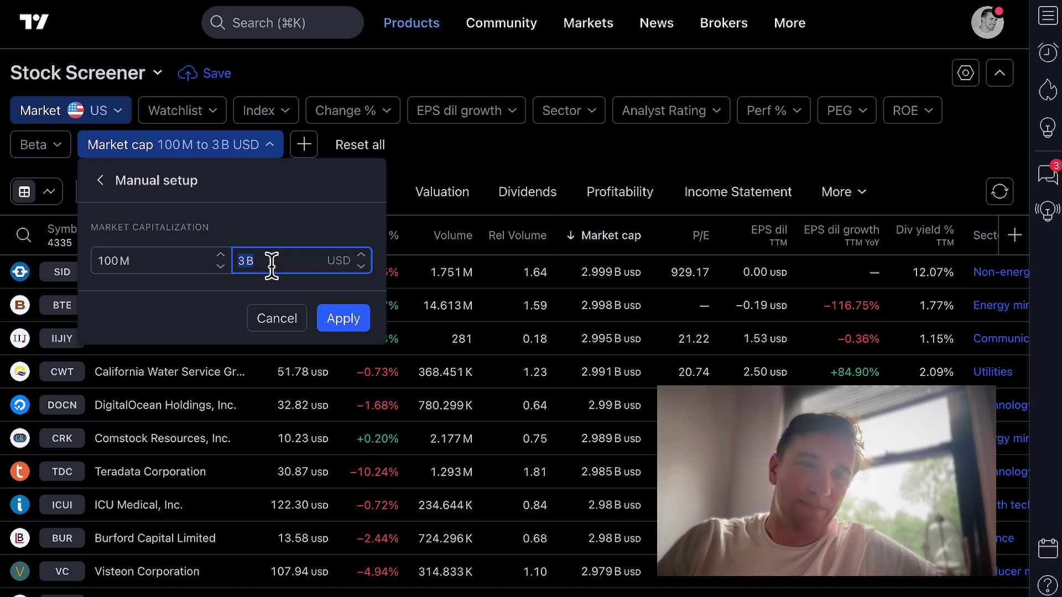
click(279, 259)
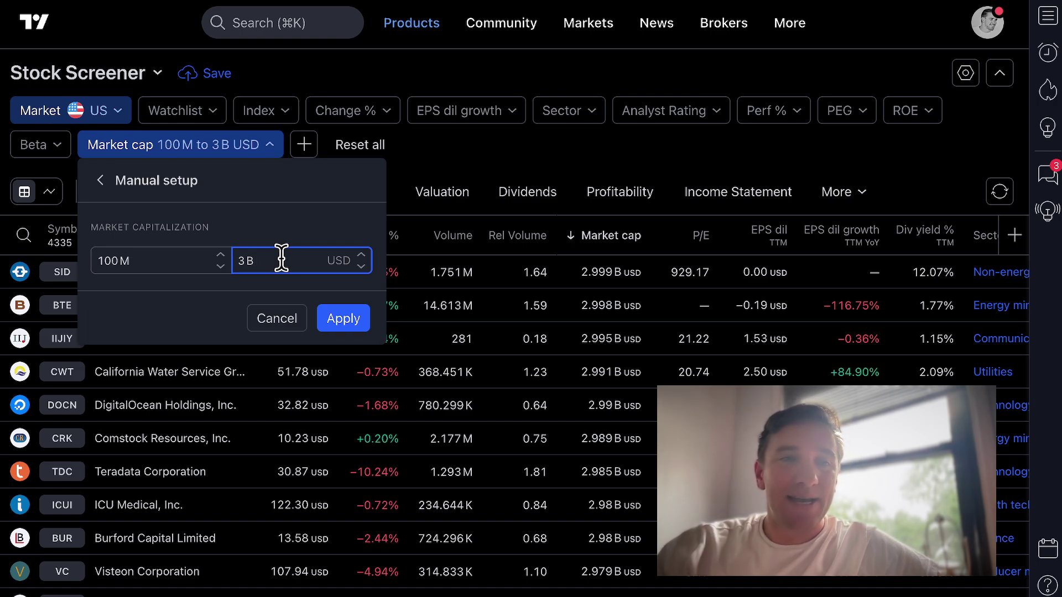
click(145, 259)
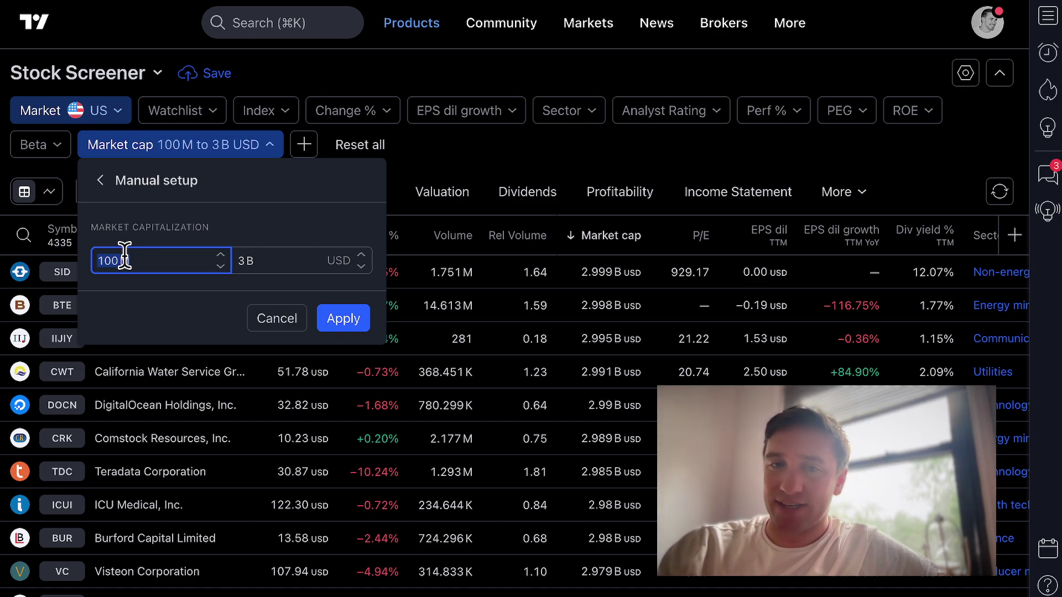
click(162, 259)
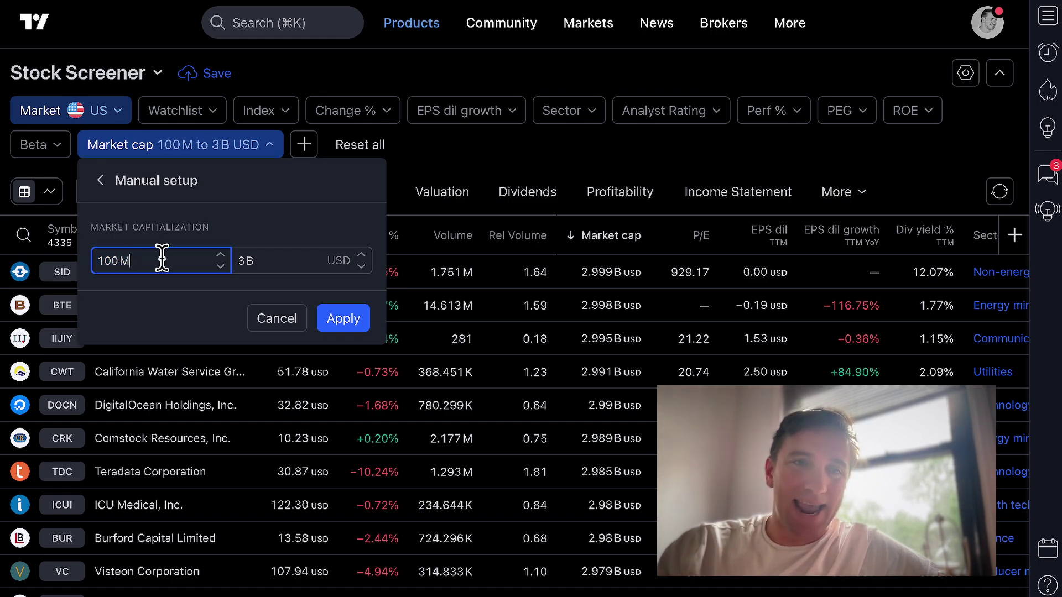
drag(162, 259, 91, 247)
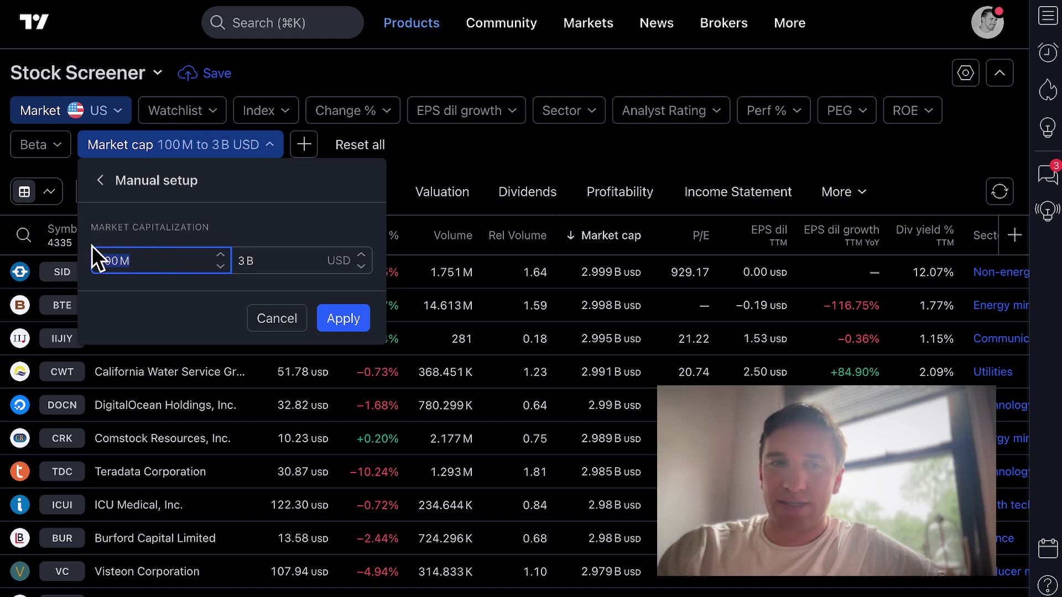
text(0)
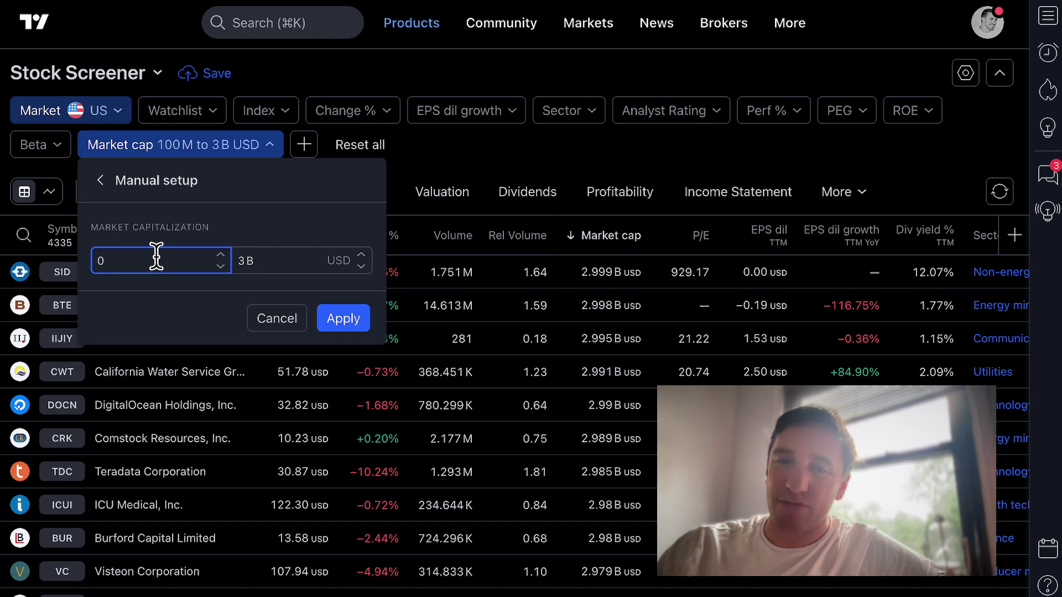
key(BackSpace)
text(100M)
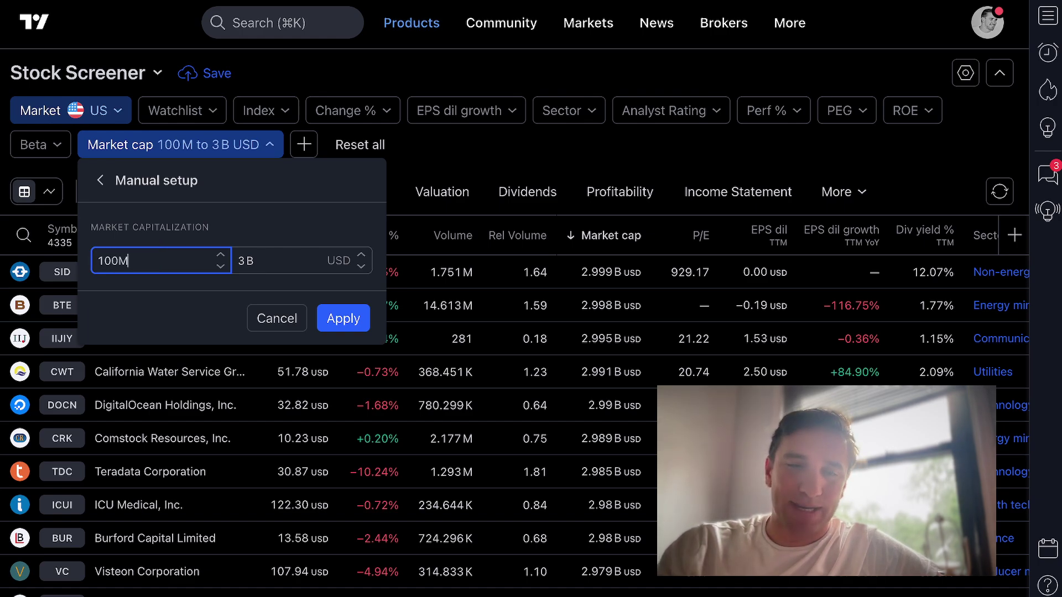
click(266, 265)
click(343, 317)
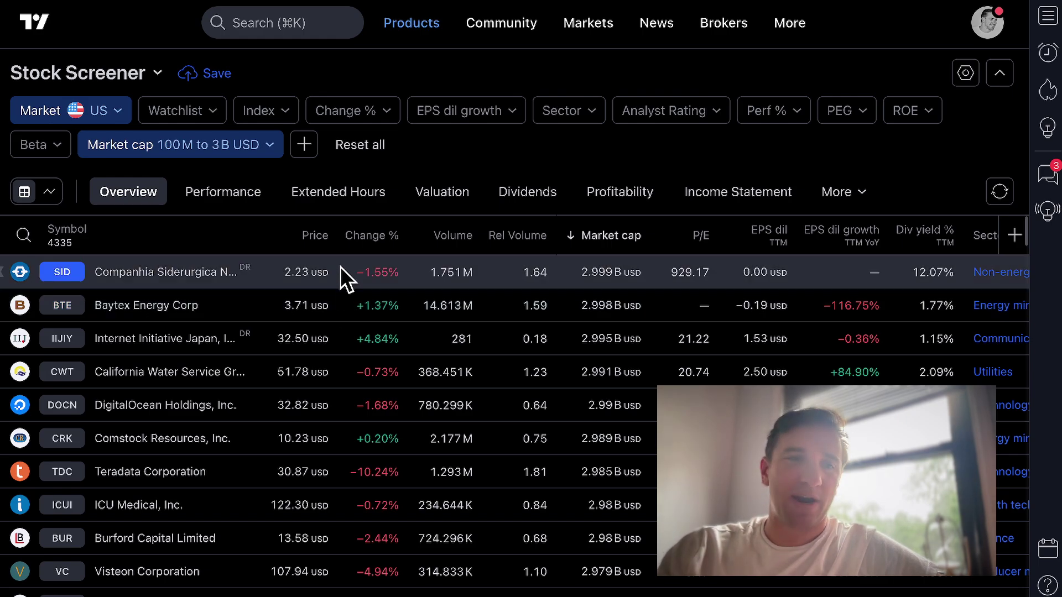
Step: Add an Exchange filter to the screener
click(304, 145)
text(exchange)
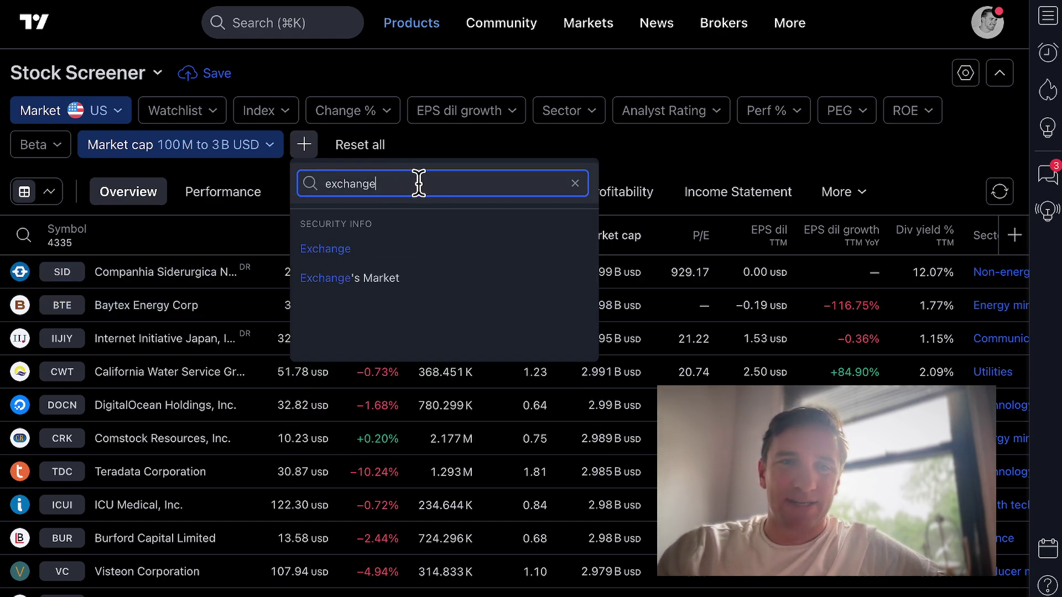
drag(398, 183, 310, 183)
click(346, 248)
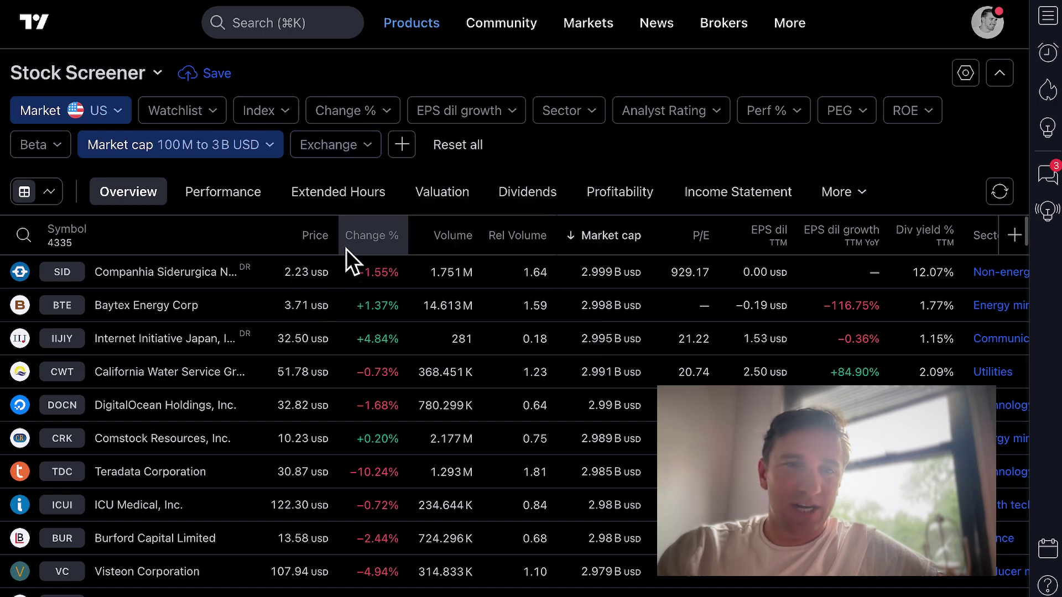
Step: Limit the exchange filter to NASDAQ and NYSE and apply the selection
click(342, 144)
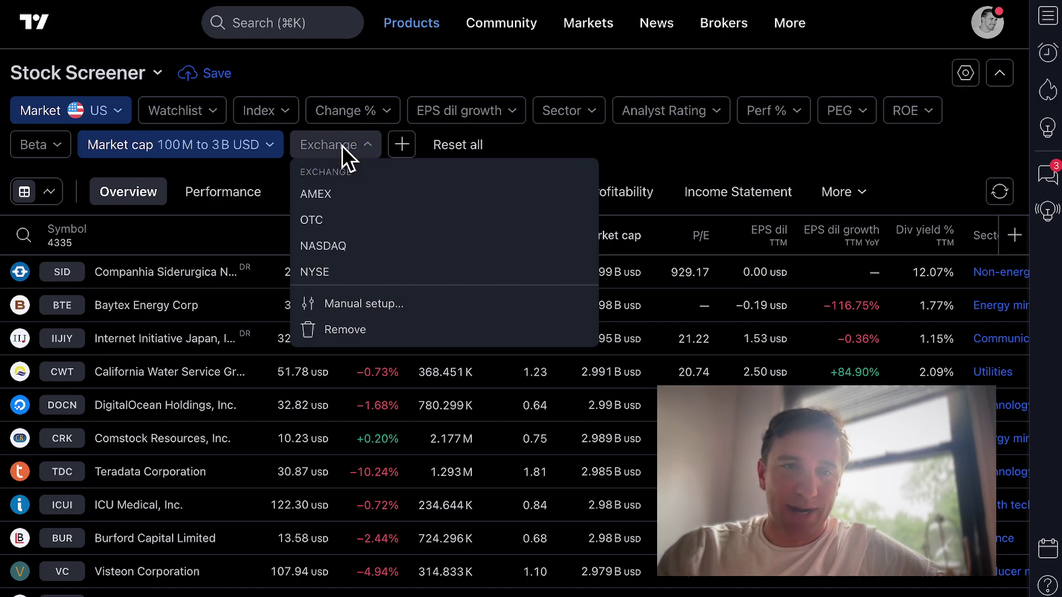
click(373, 304)
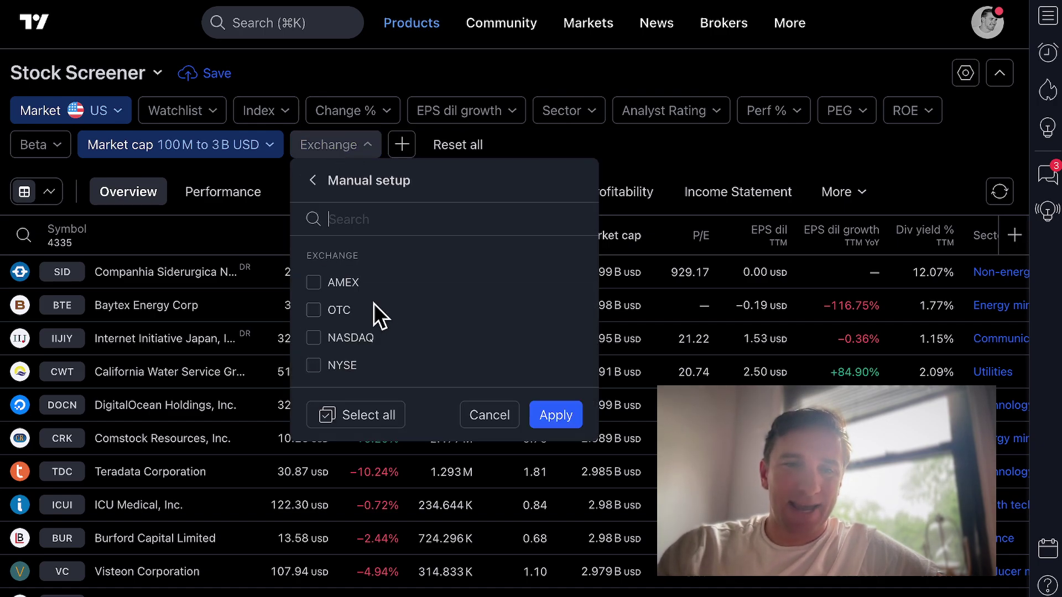
click(313, 338)
click(313, 365)
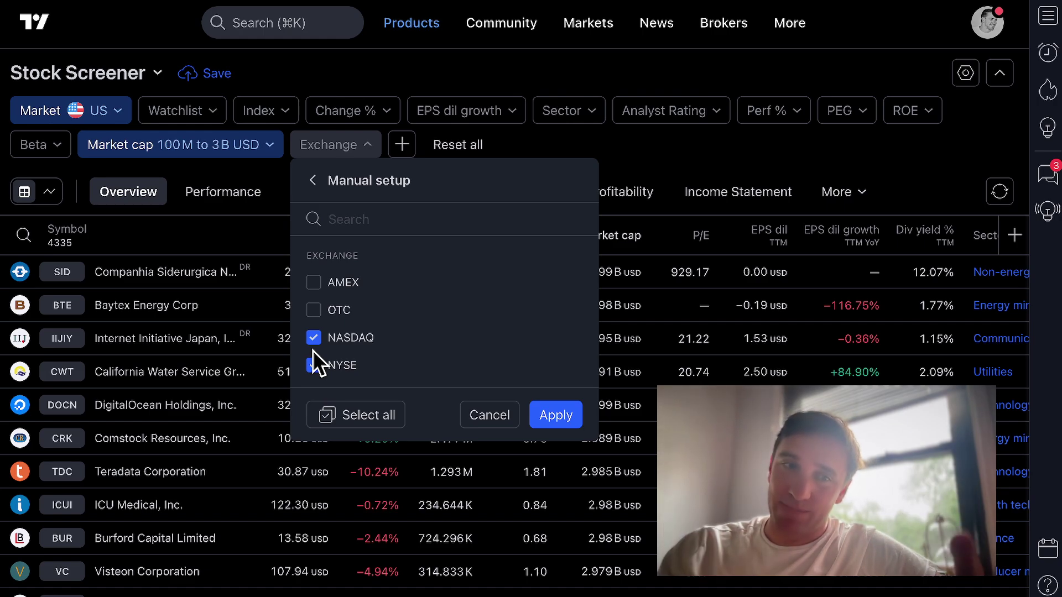
click(553, 414)
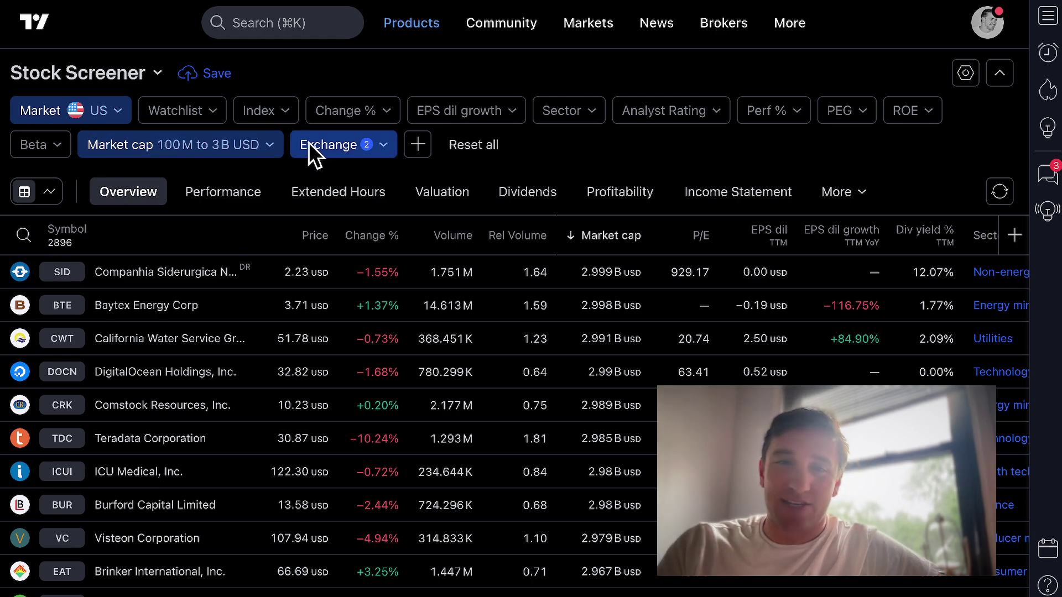
Step: Add a Net debt filter with the Quarterly setting to the screener
click(422, 140)
click(573, 144)
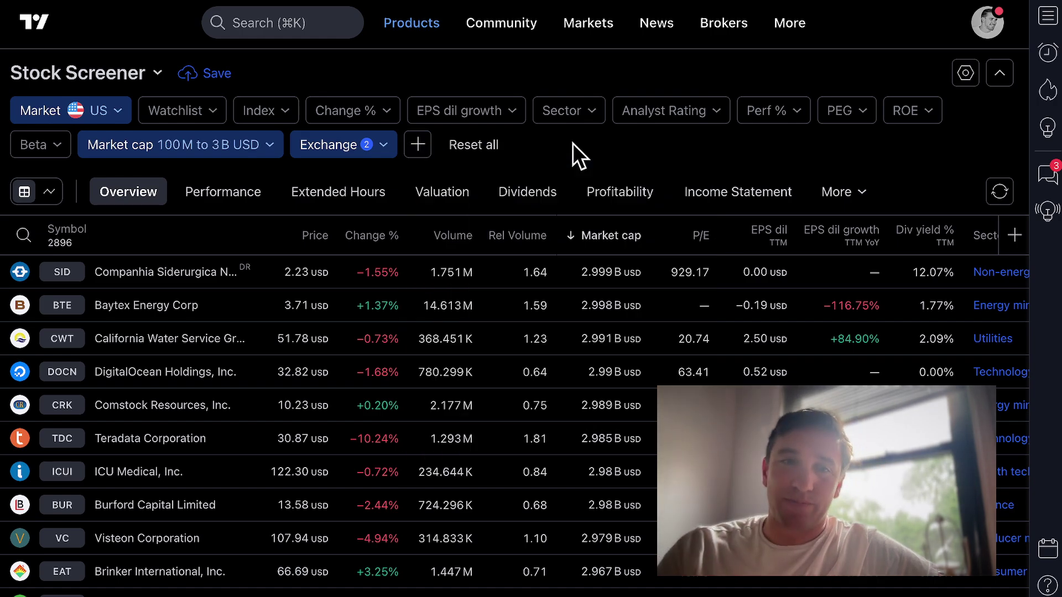
click(421, 144)
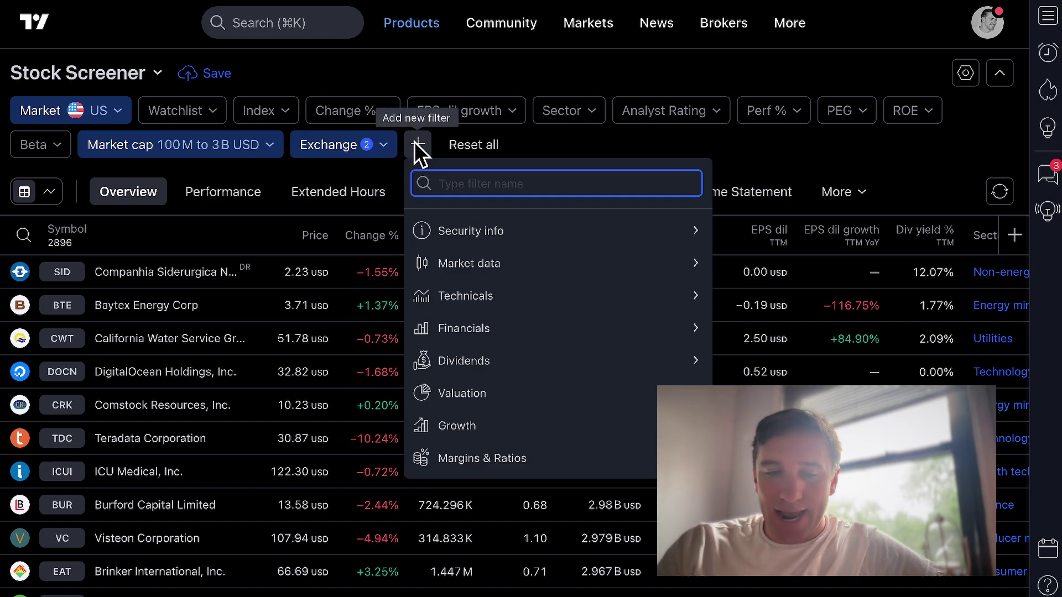
text(net deb)
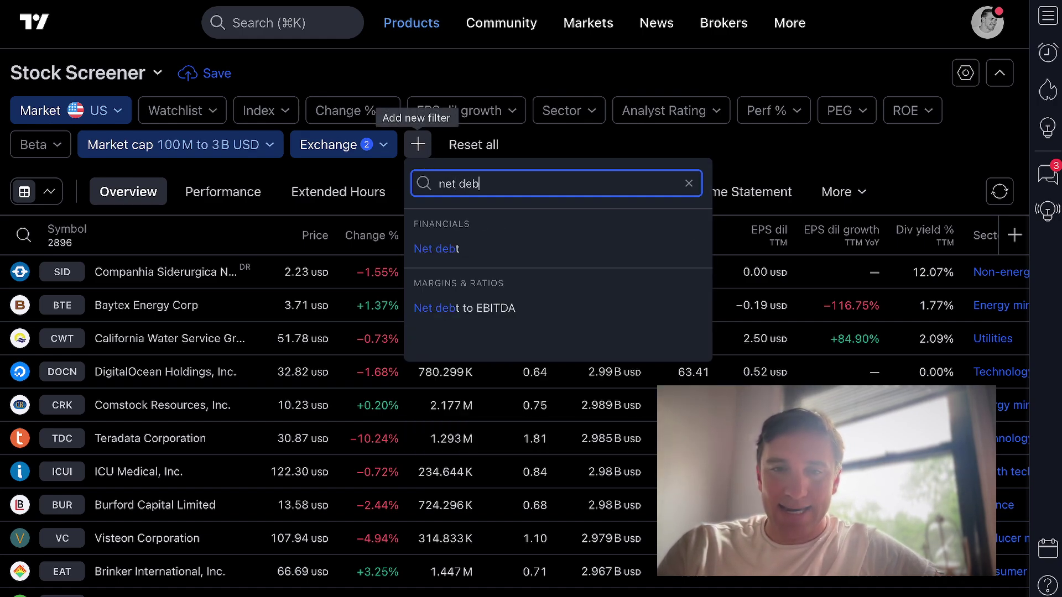
text(t)
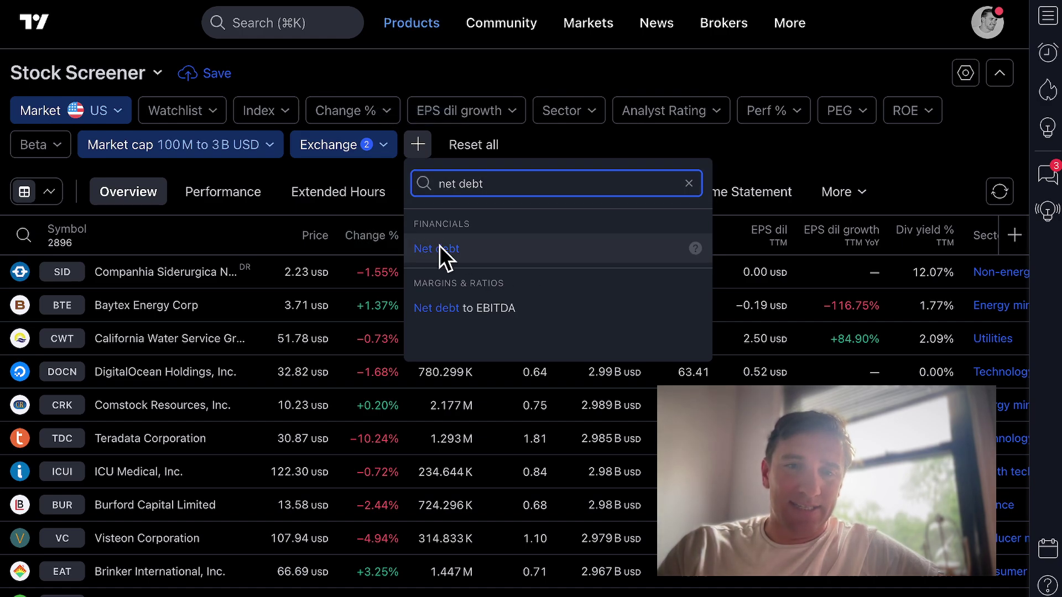
click(456, 248)
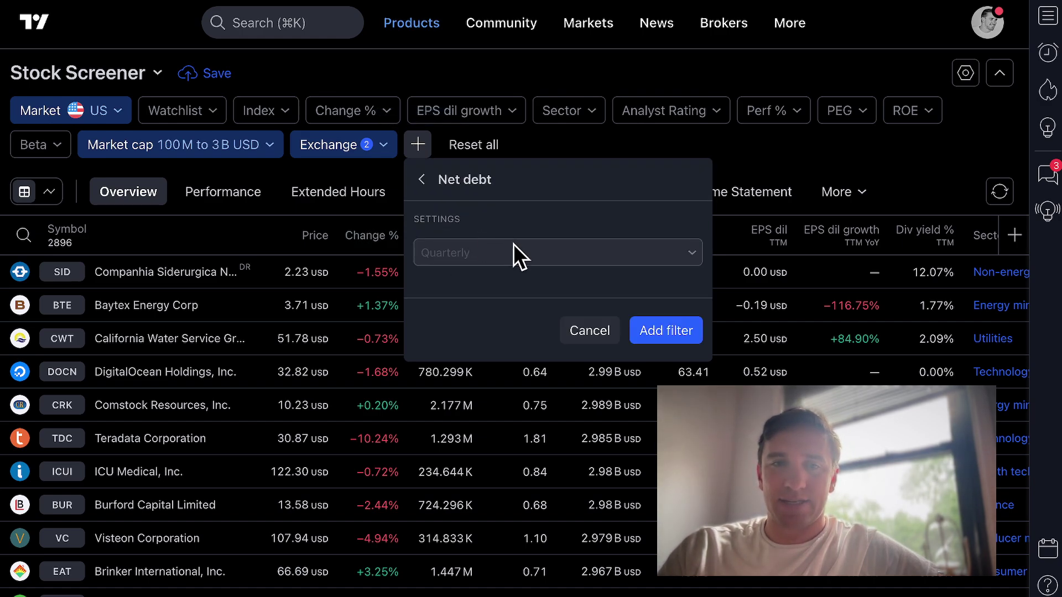
click(662, 330)
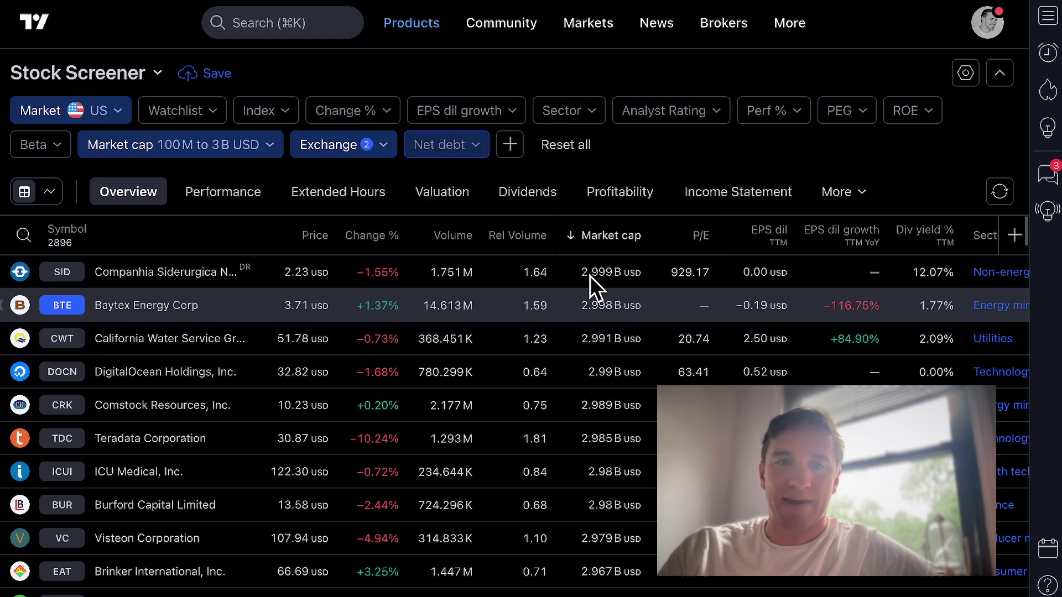
Step: Limit the Net debt filter to 0 and below
click(467, 148)
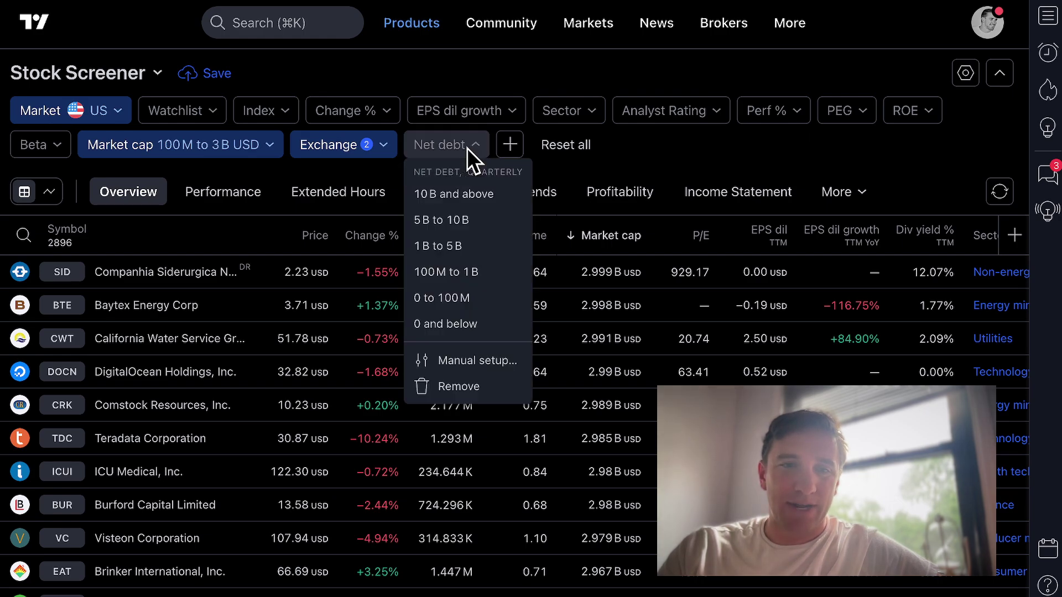
click(446, 323)
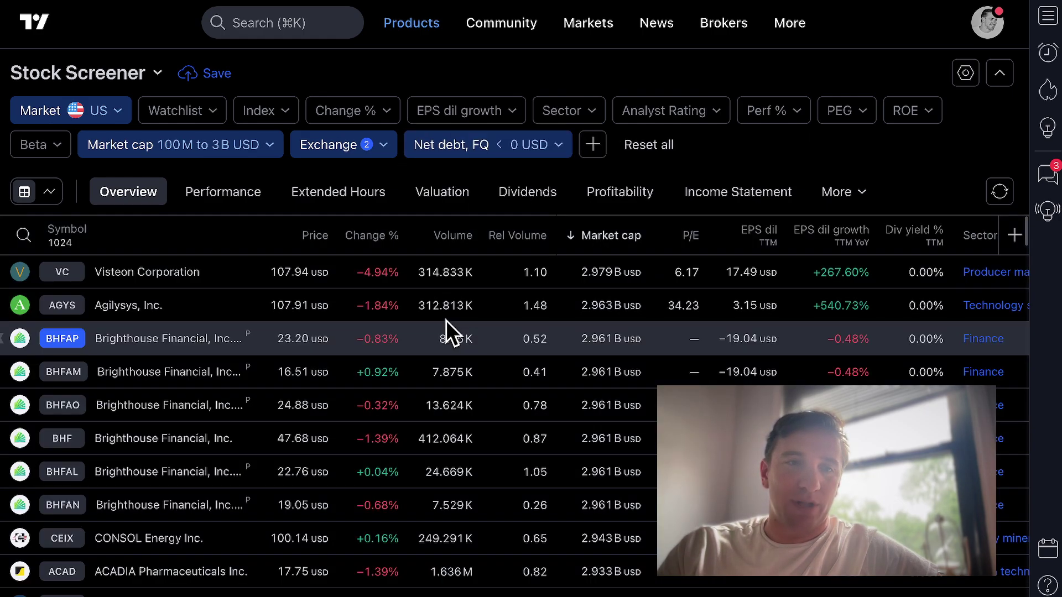
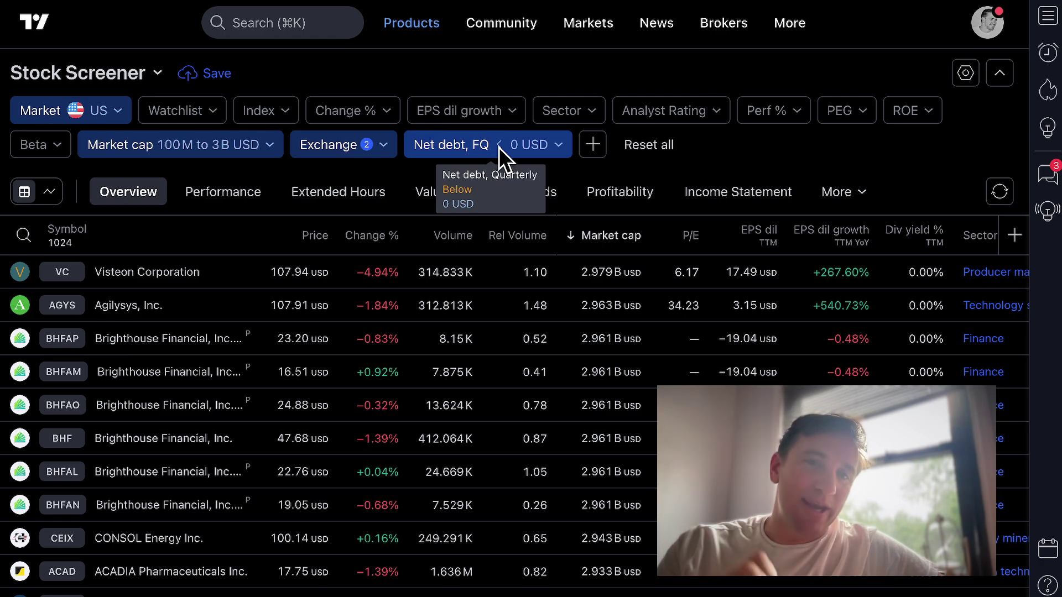
Step: Switch the Net debt filter to 5B to 10B and look through the matching companies' balance sheet figures
click(523, 147)
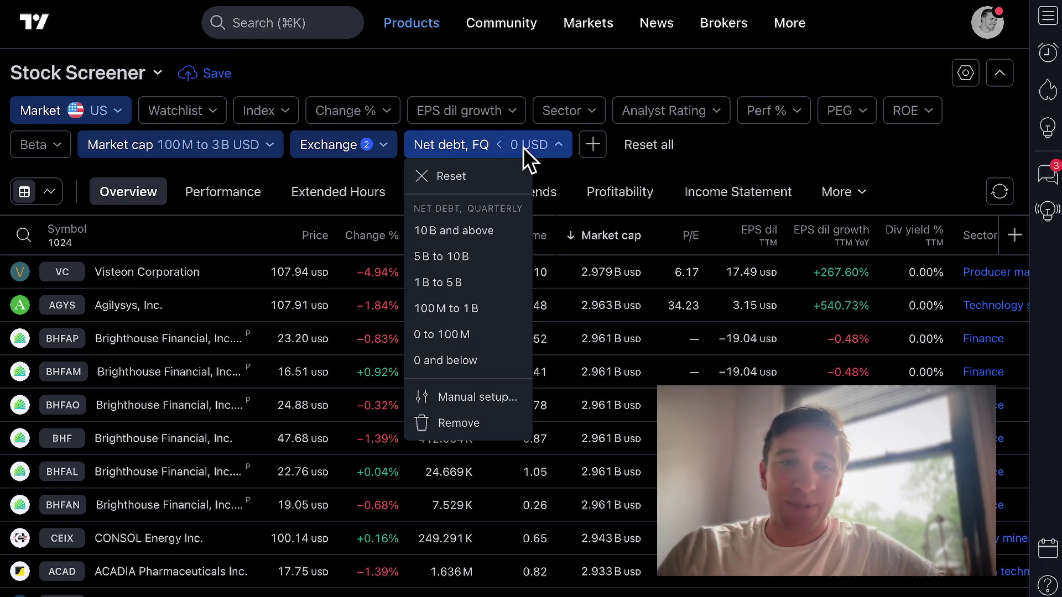
click(459, 256)
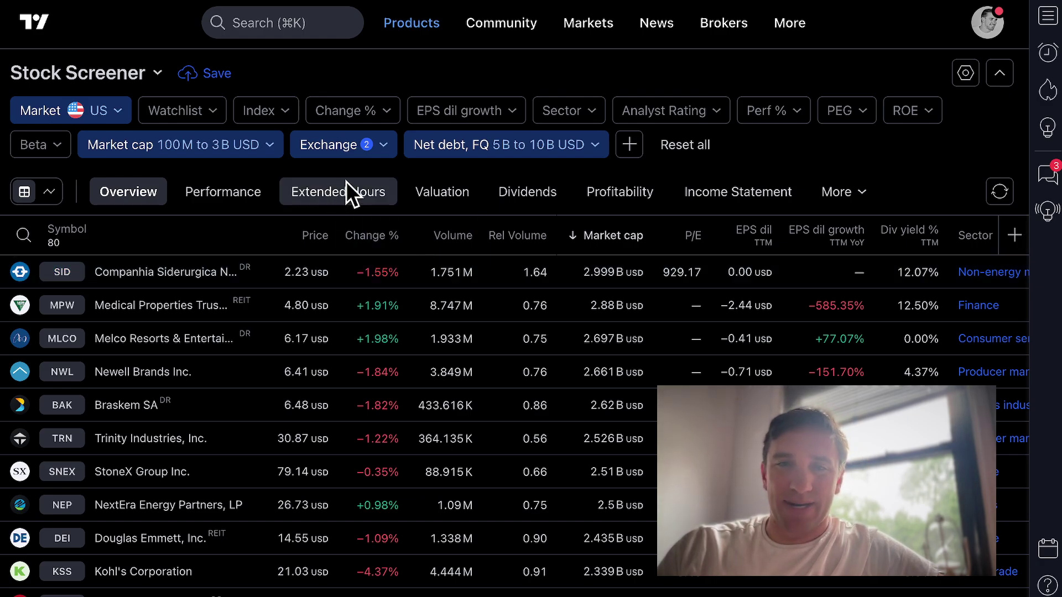
click(810, 193)
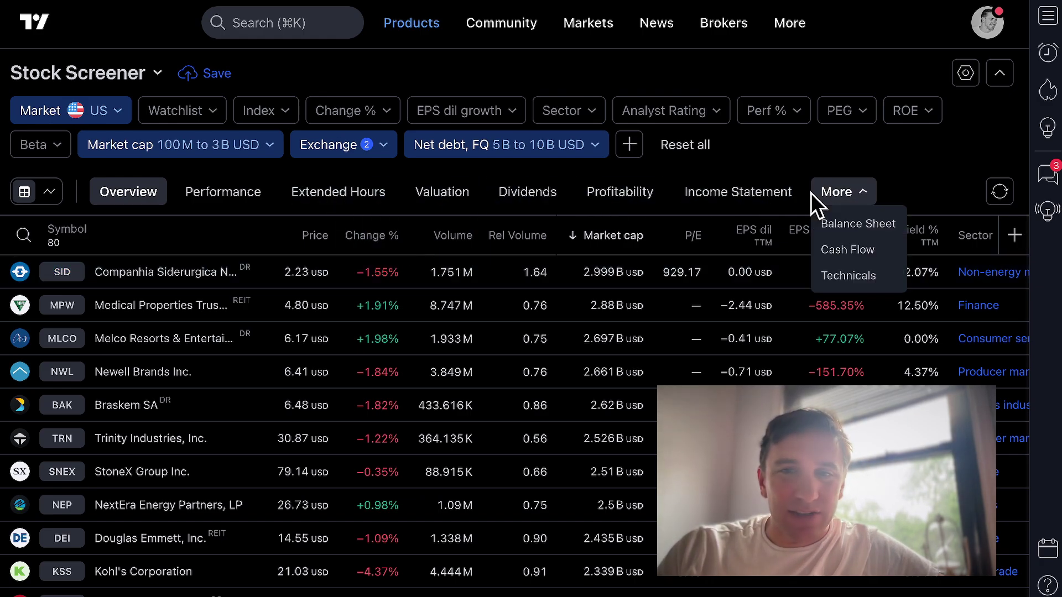
click(854, 219)
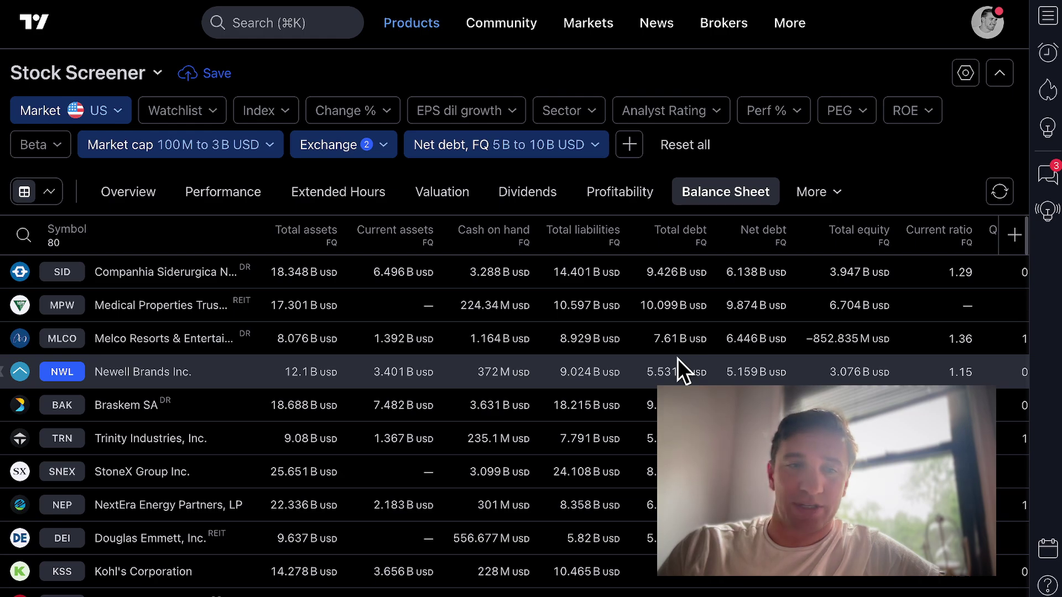
scroll(677, 359, down, 10)
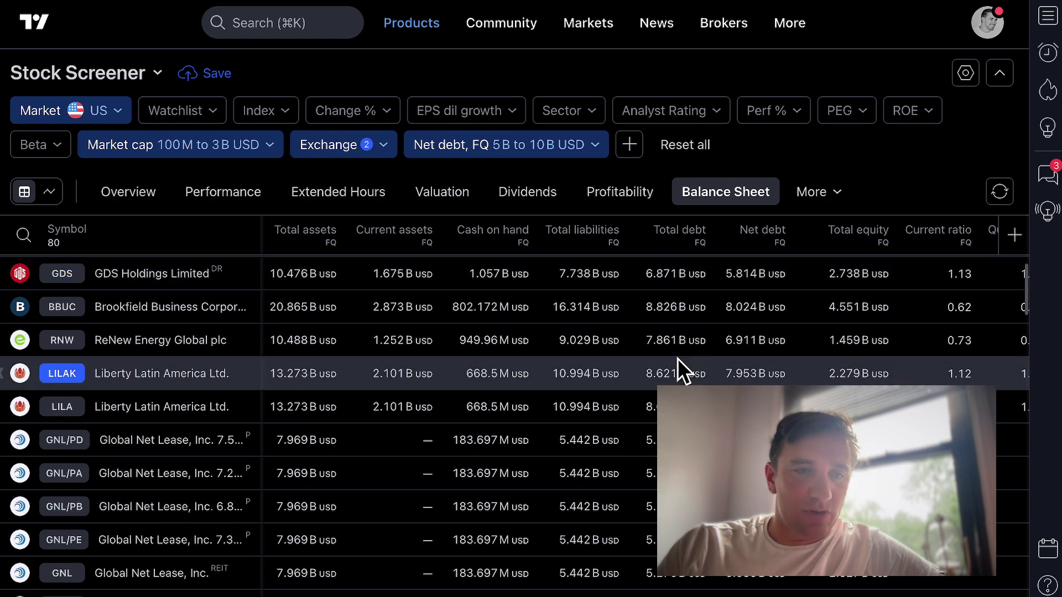
scroll(678, 358, down, 15)
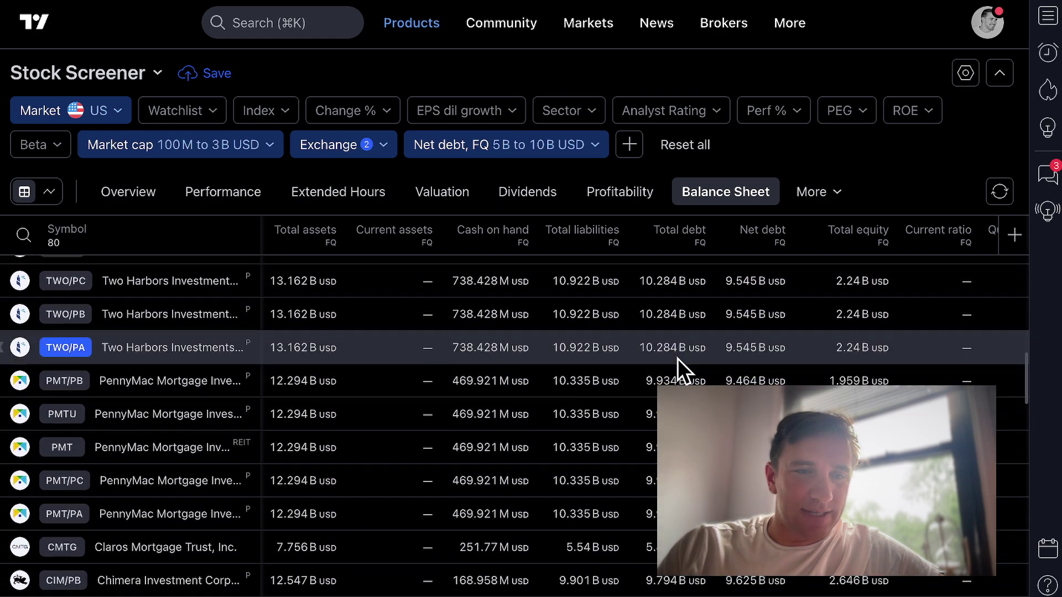
scroll(678, 358, down, 20)
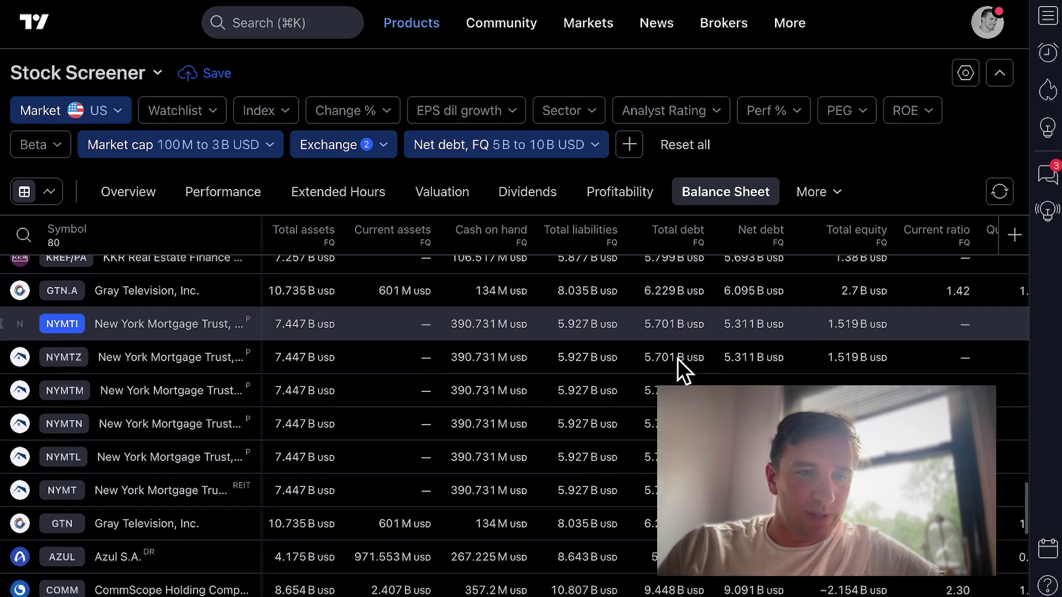
scroll(678, 359, down, 13)
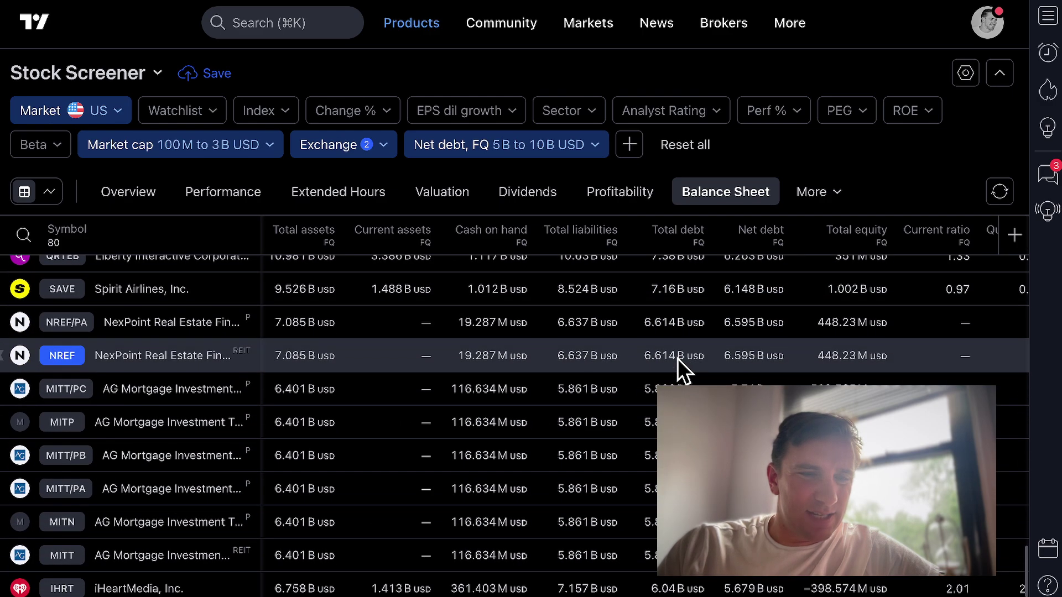
scroll(678, 359, up, 2)
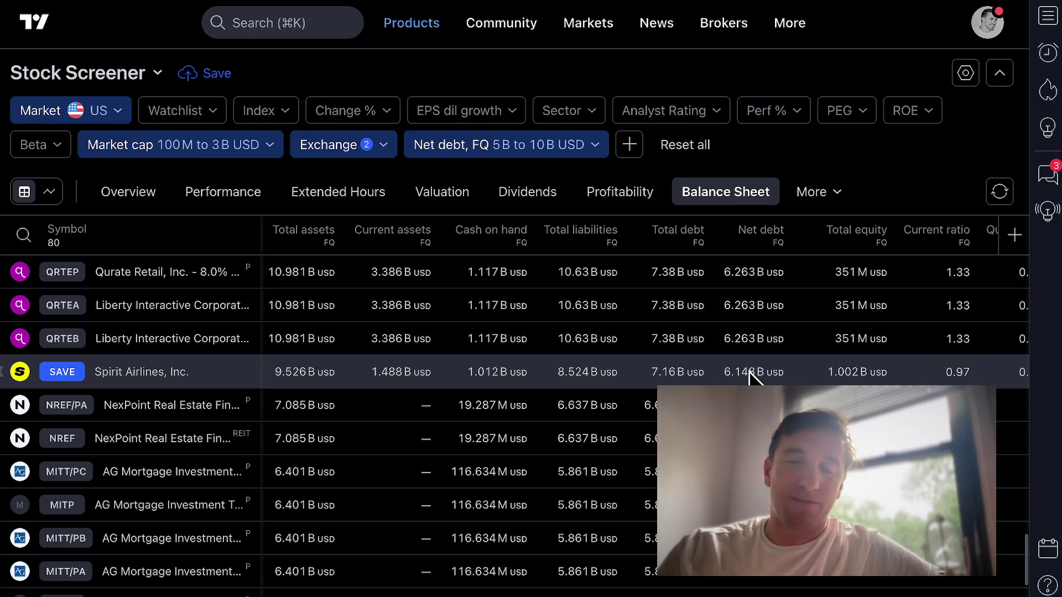
Step: Set the Net debt filter to 0 and below again and return to the Overview columns
click(493, 143)
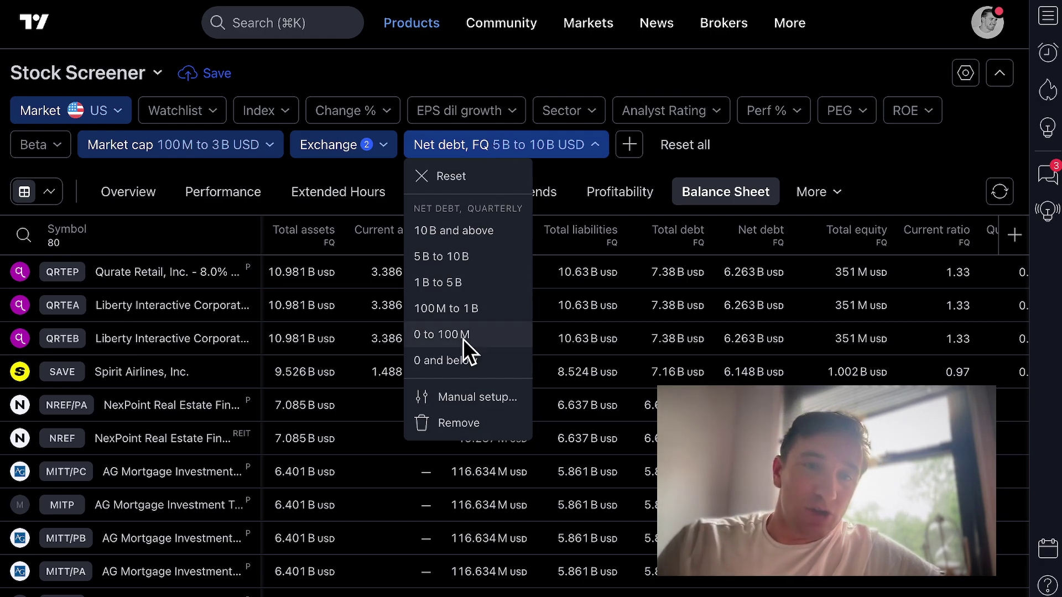
click(461, 368)
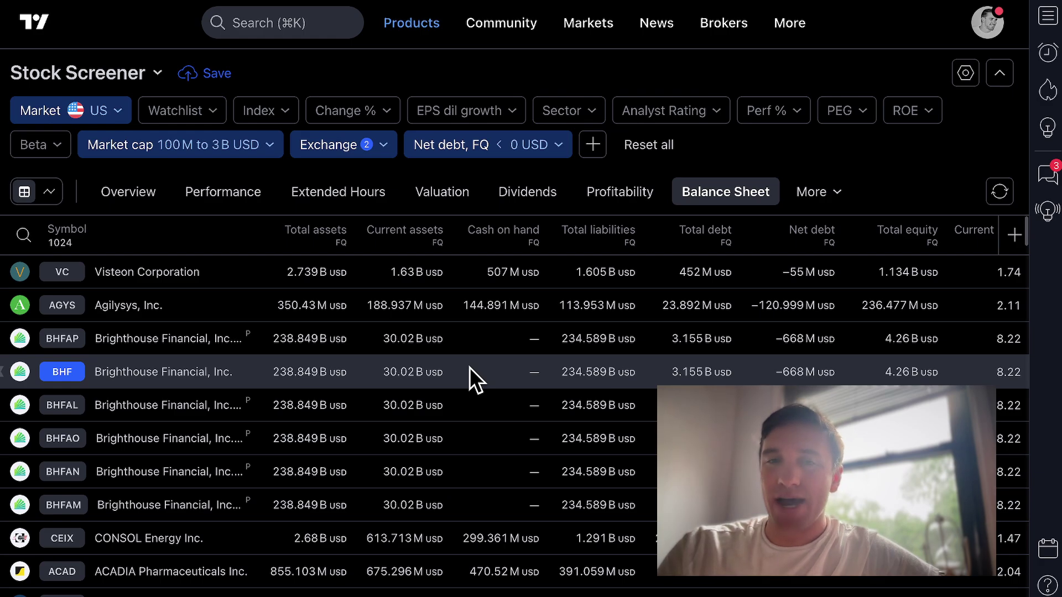
click(104, 189)
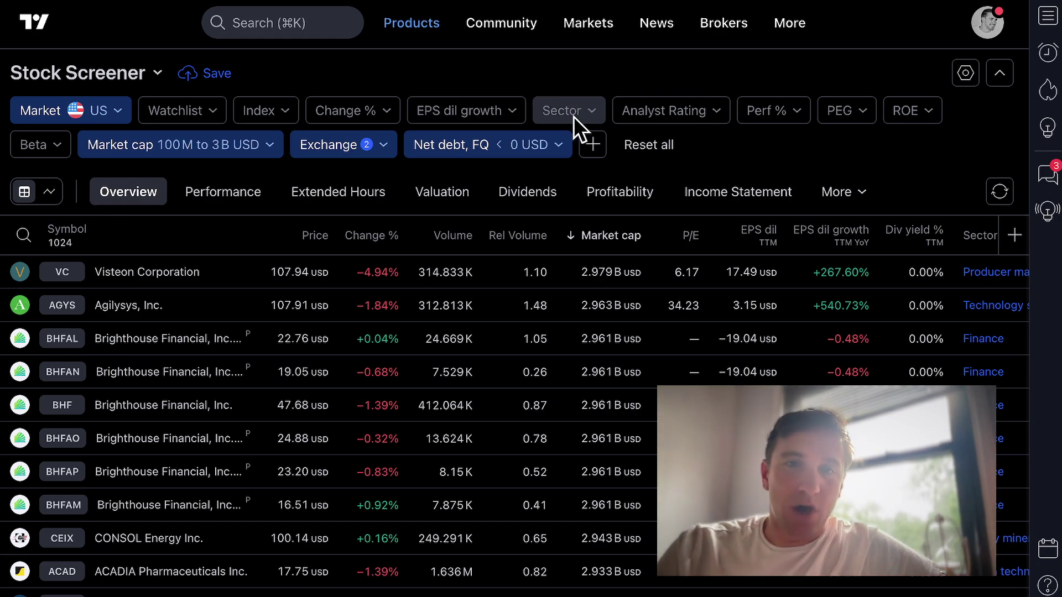
Step: Add a Free cash flow growth % filter with the TTM YoY period and limit it to 0% and above
click(592, 144)
text(free cash)
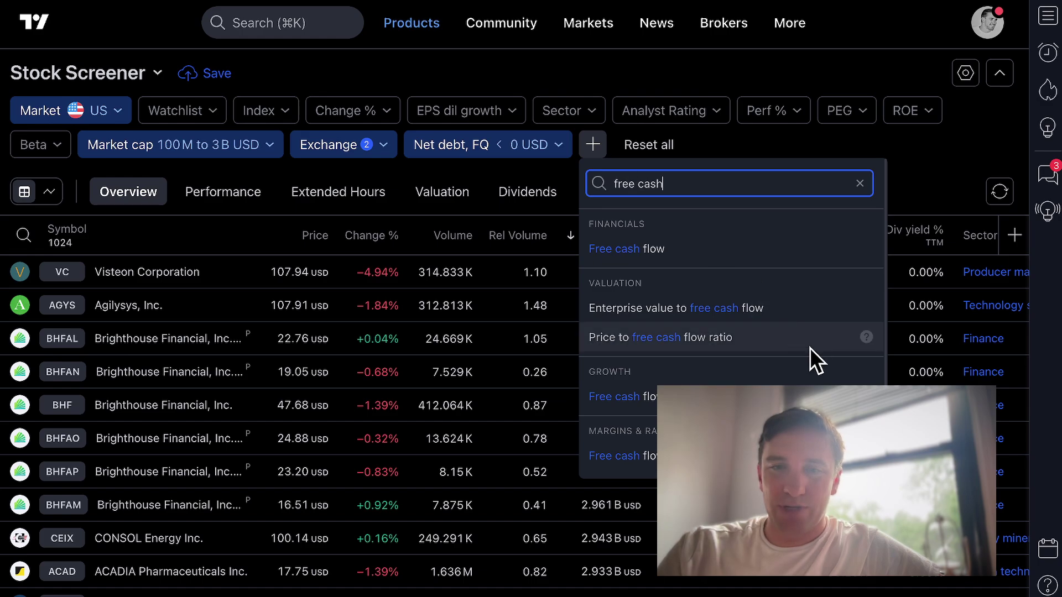
click(813, 398)
click(664, 259)
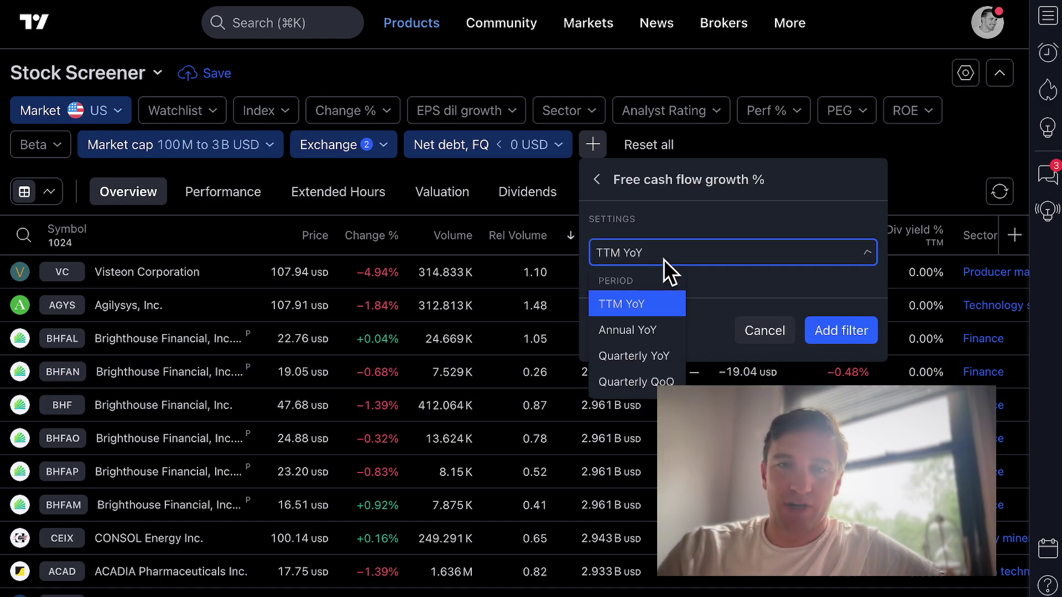
click(647, 302)
click(841, 331)
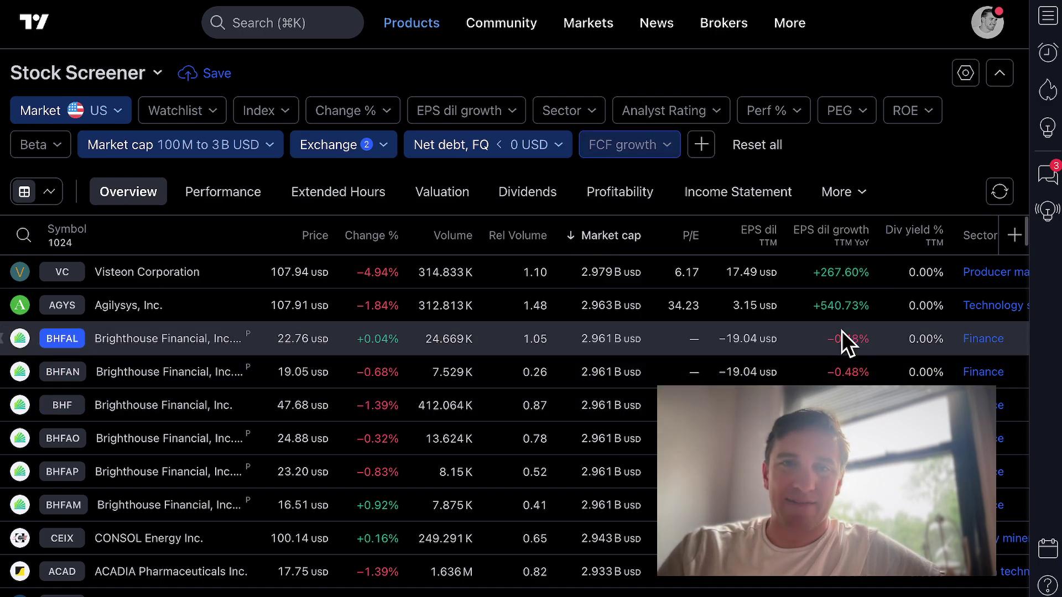
click(629, 147)
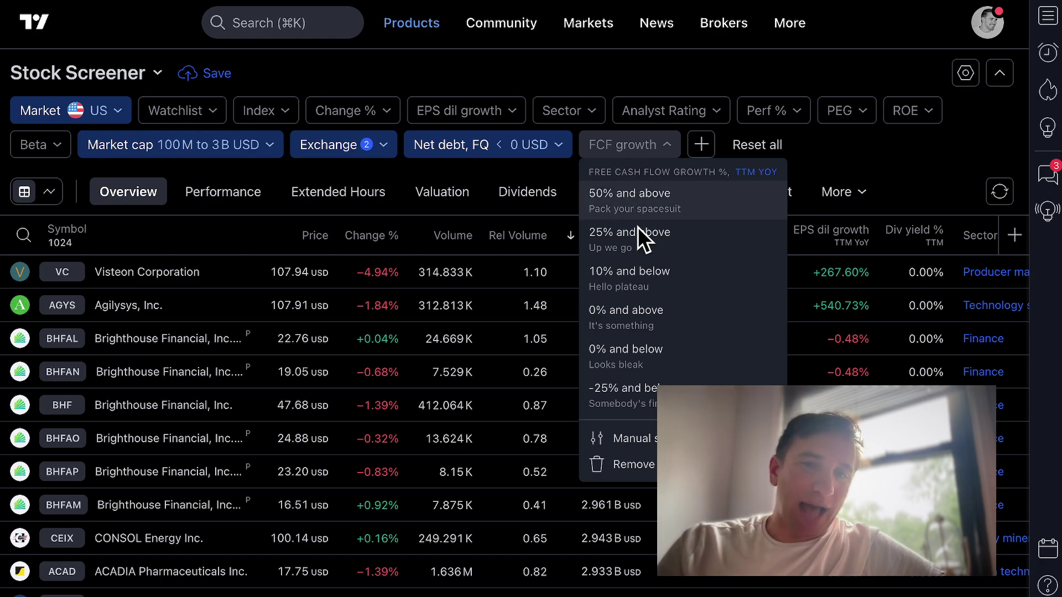
click(629, 317)
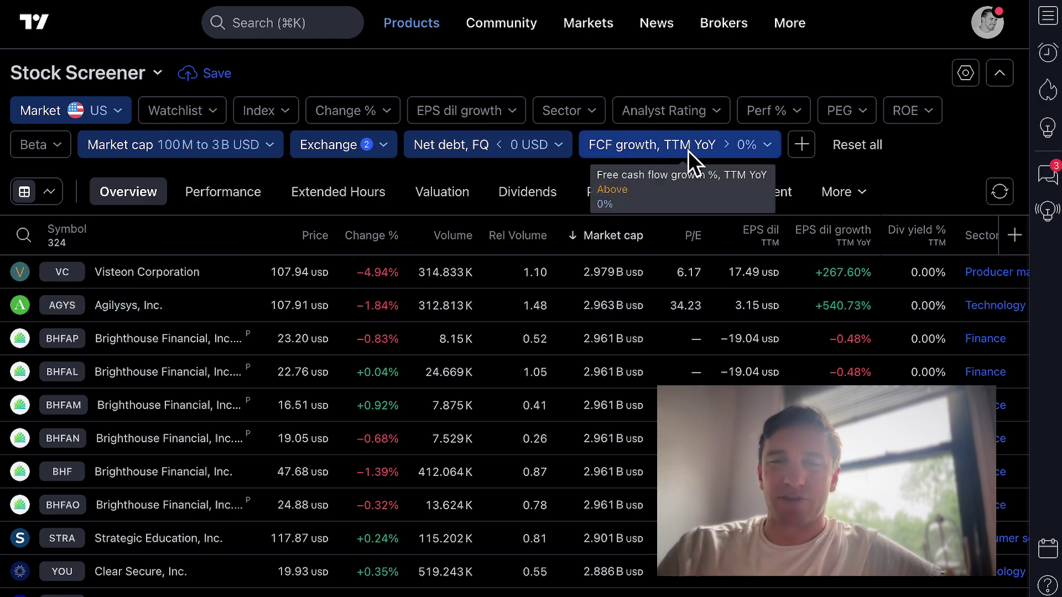
Step: Add a Revenue growth % filter with the TTM YoY period and limit it to 0% and above
click(800, 143)
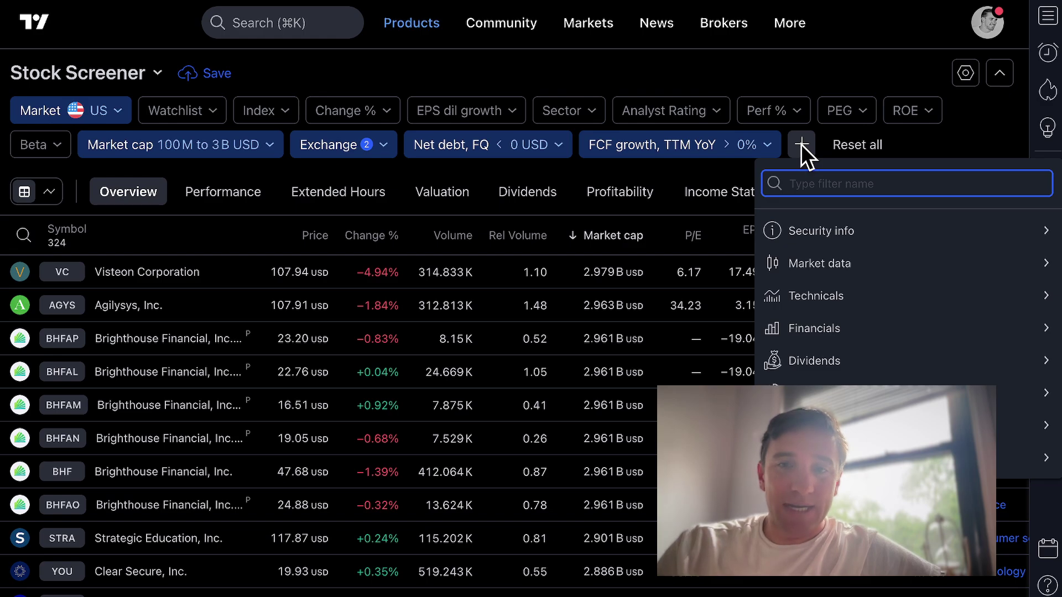
text(reven)
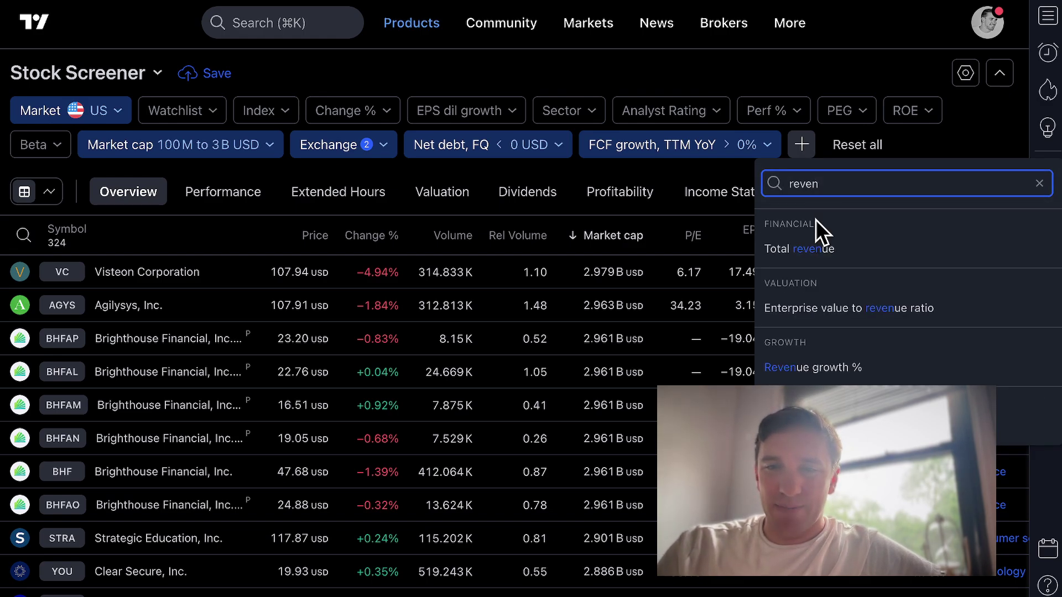
click(838, 367)
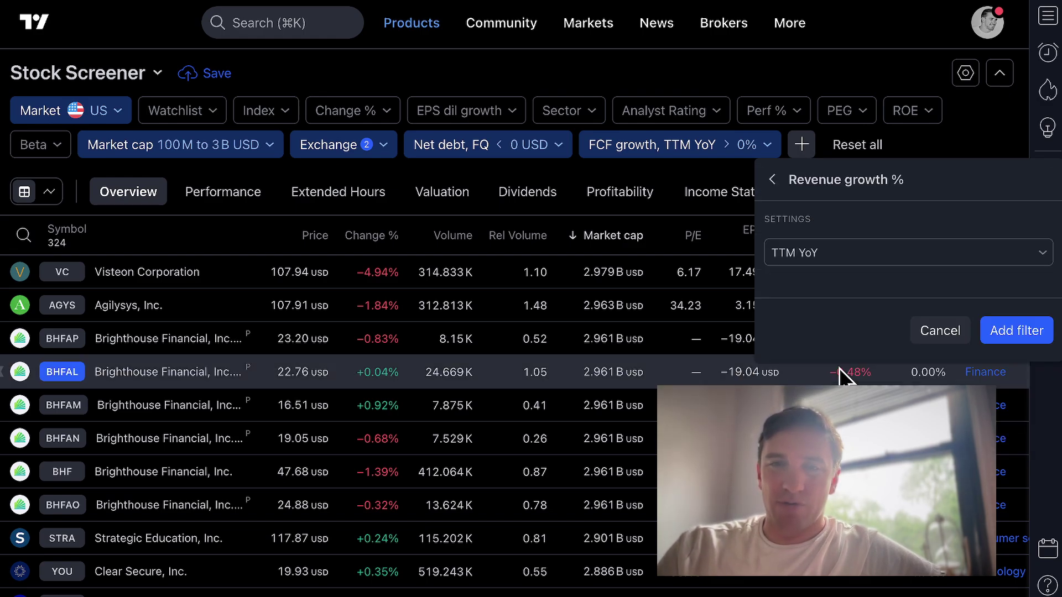
click(1029, 334)
click(858, 143)
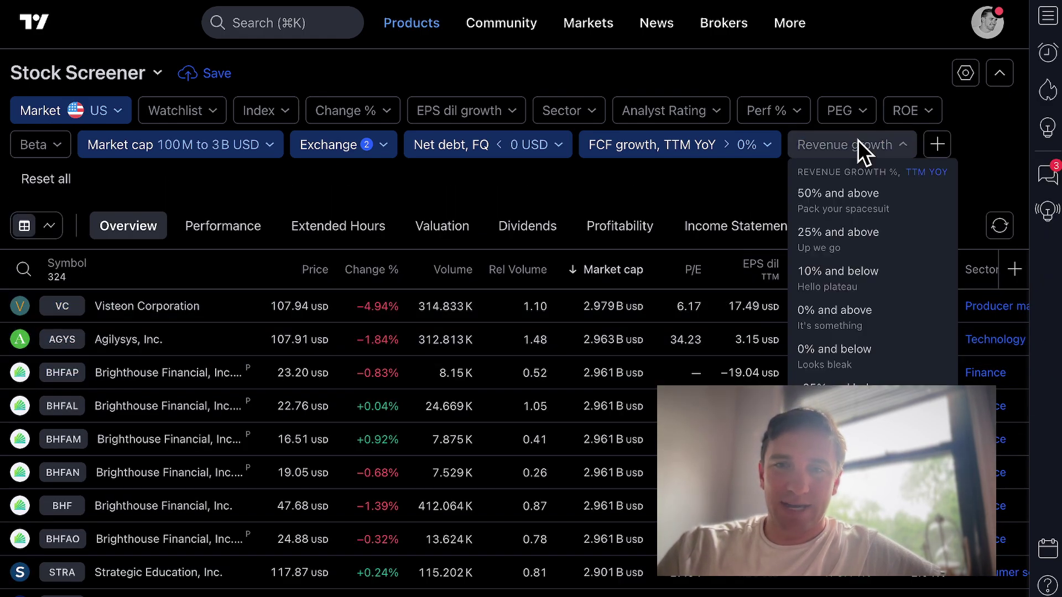
click(843, 312)
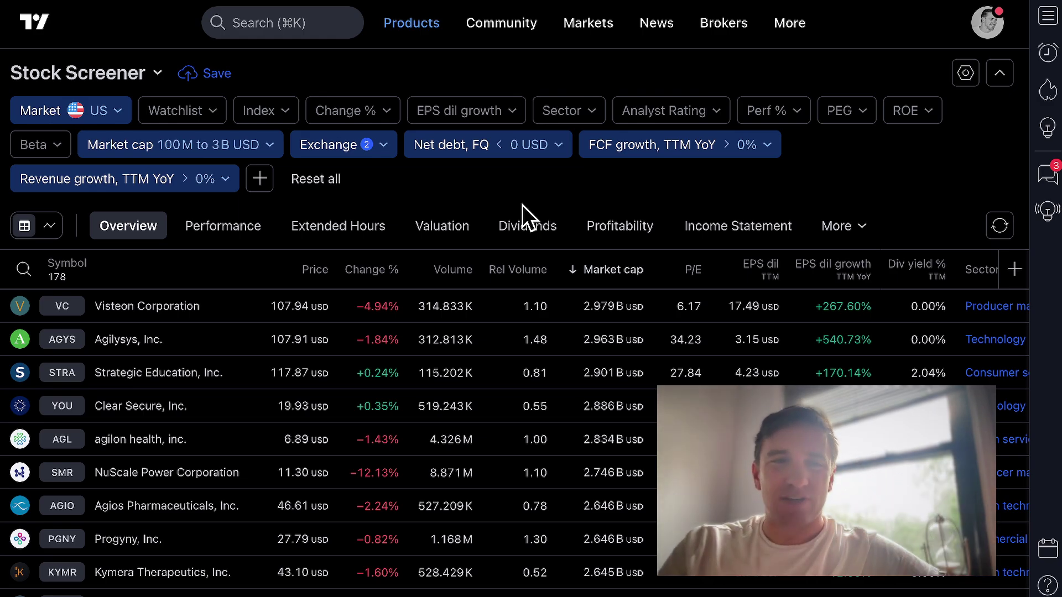
Step: Add a Quick ratio filter to the screener and limit it to 1 and above
scroll(319, 482, down, 5)
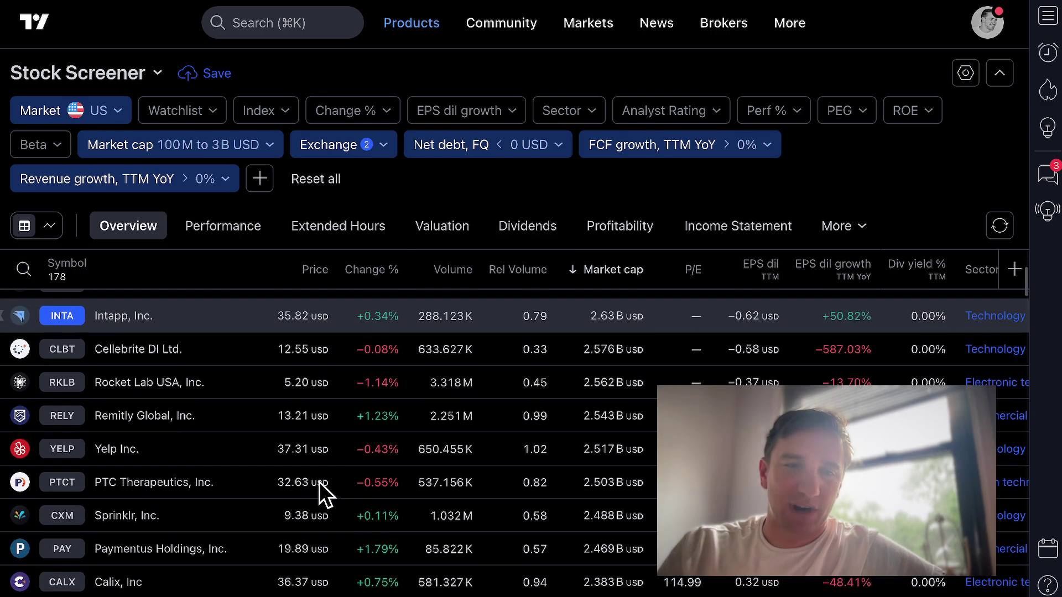
scroll(320, 482, up, 5)
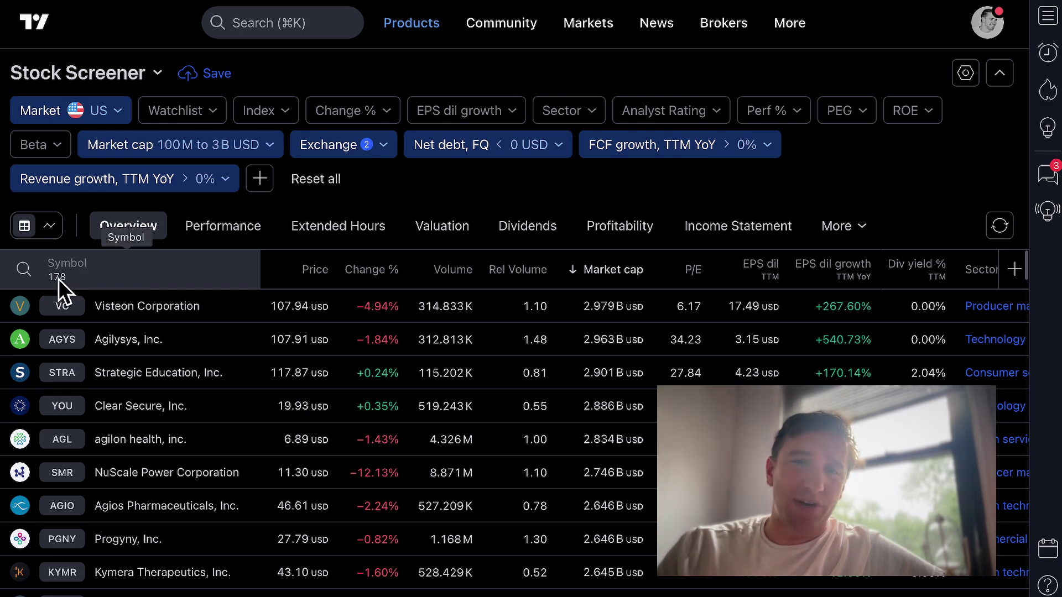
click(265, 176)
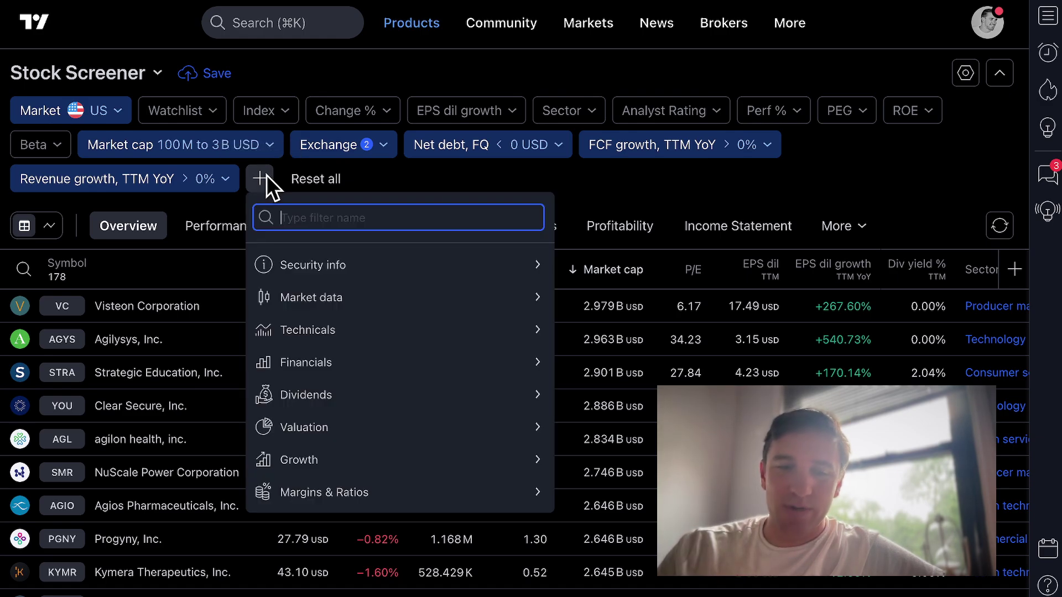
text(quick)
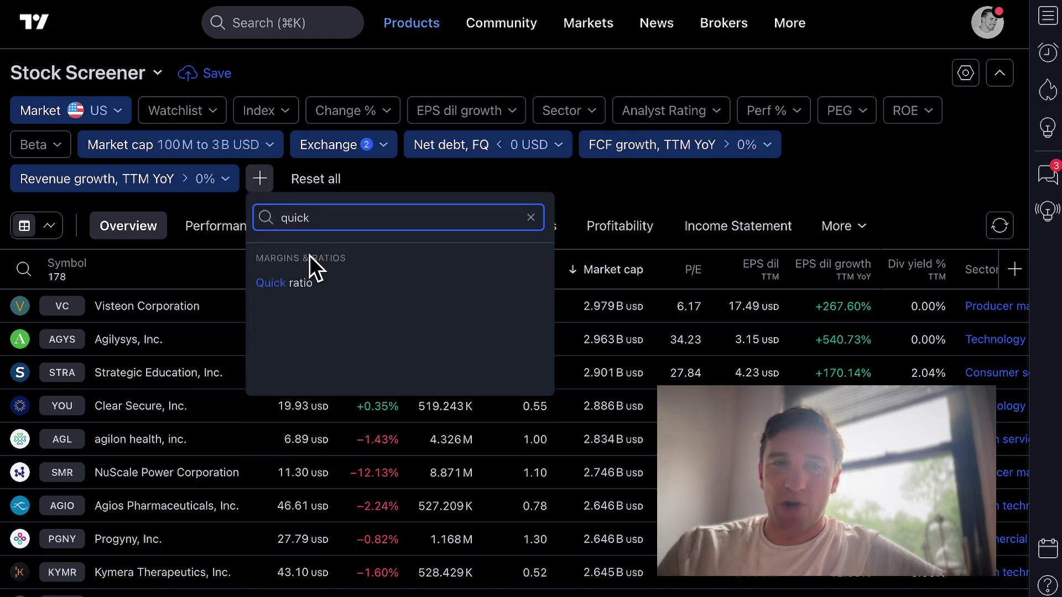
click(293, 283)
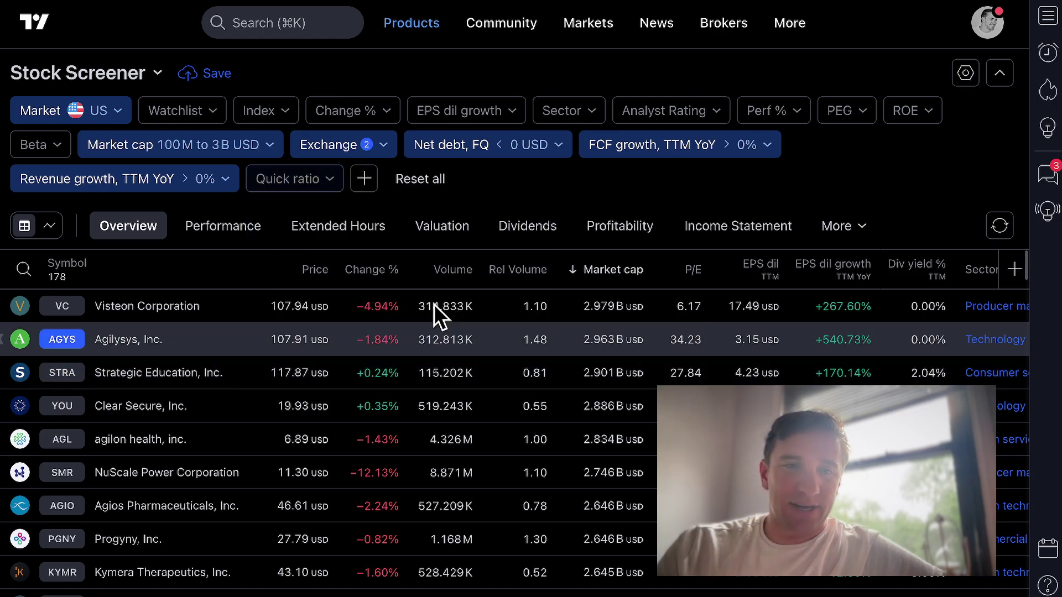
click(313, 179)
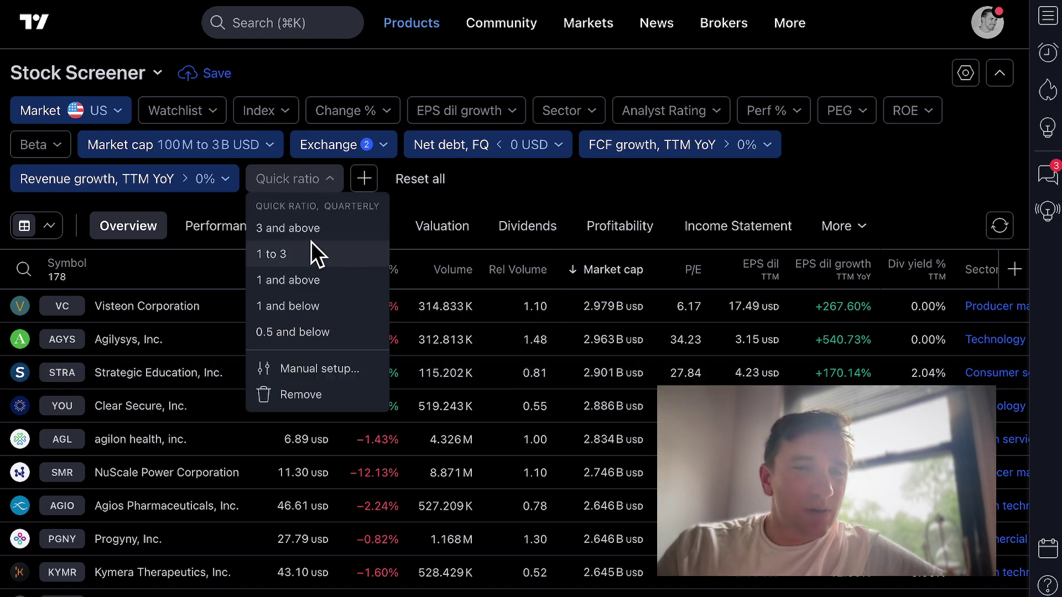
click(310, 282)
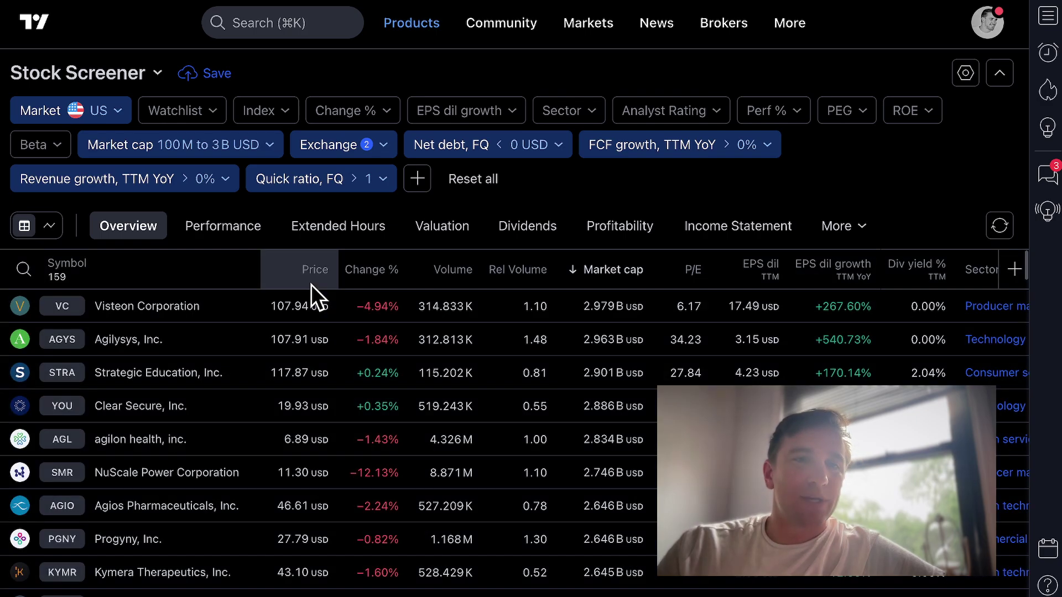
Step: Check the available Quick ratio ranges without changing the filter and look through the list of filtered companies
click(385, 181)
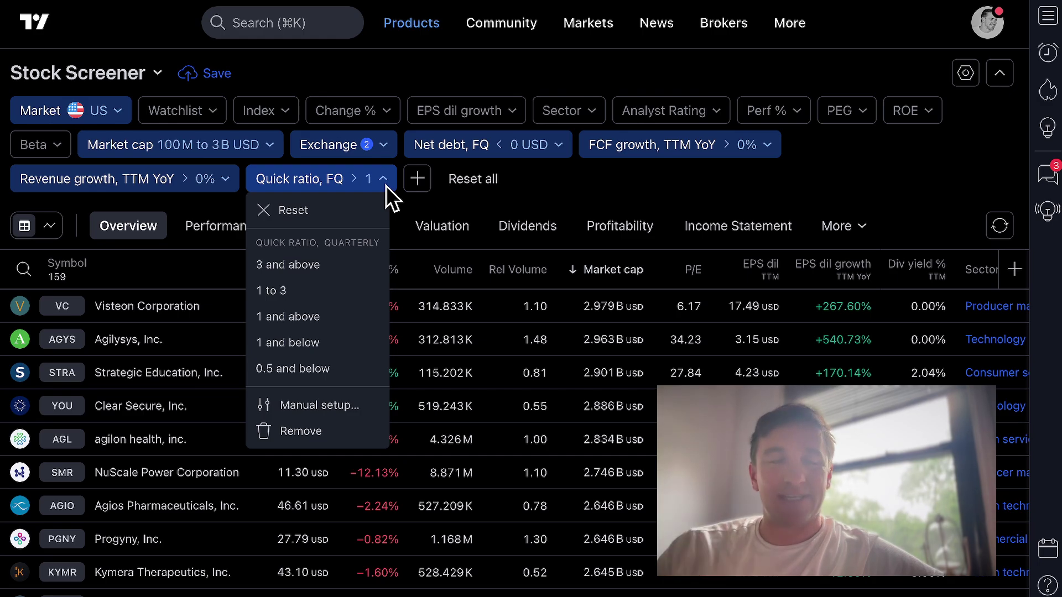
click(547, 189)
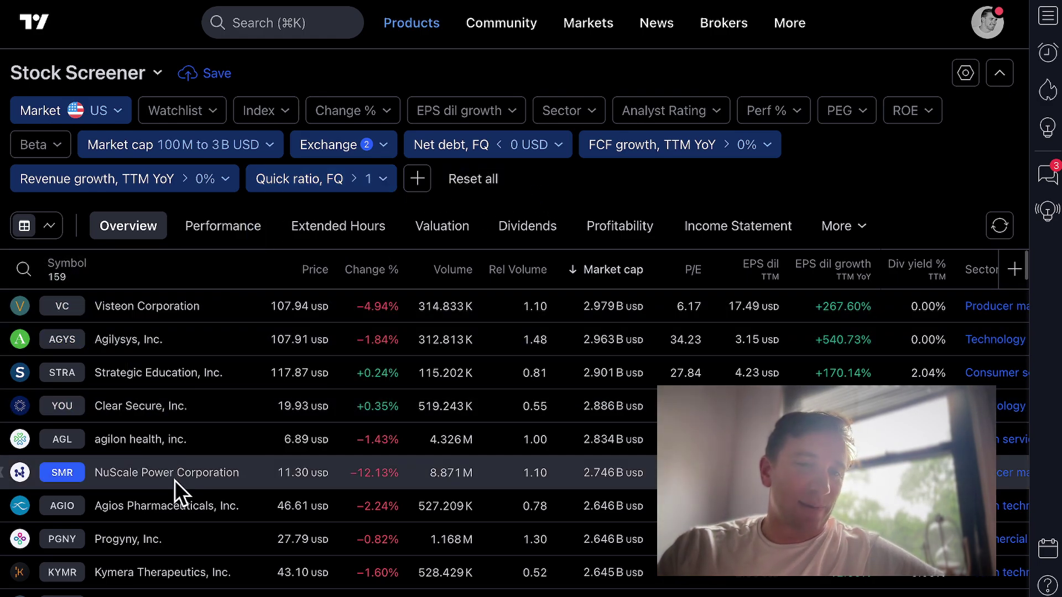
scroll(174, 480, down, 6)
scroll(174, 481, down, 15)
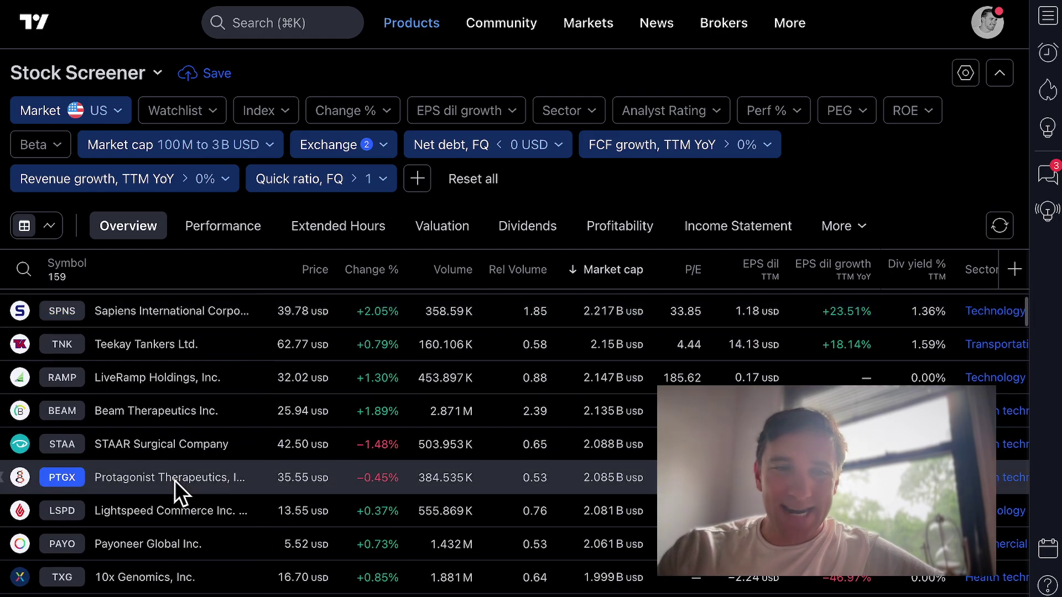
Step: Look through the filtered companies and limit the Sector filter to Finance
scroll(174, 480, down, 10)
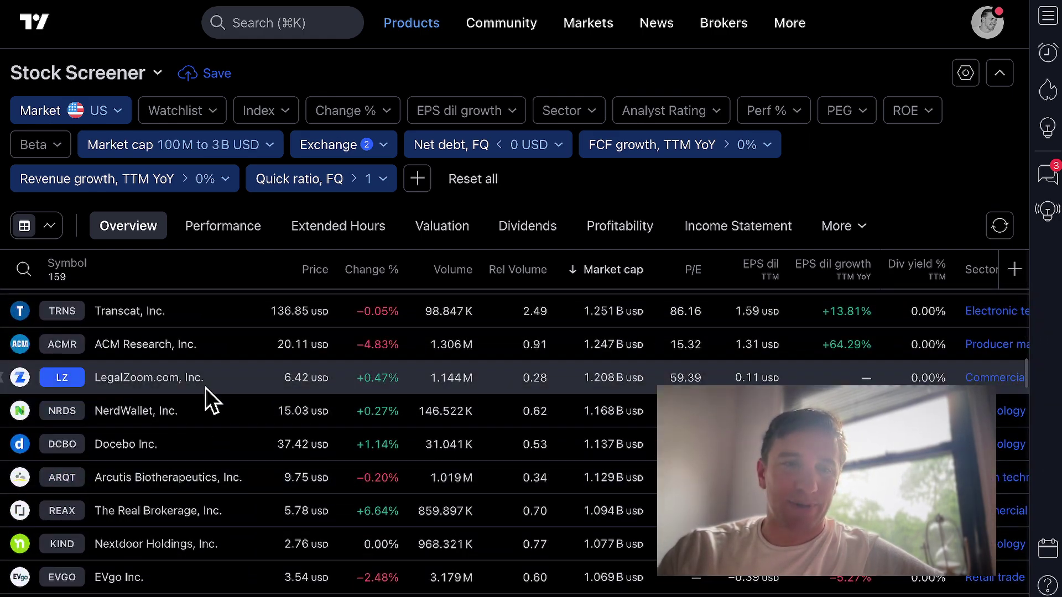
scroll(204, 388, up, 20)
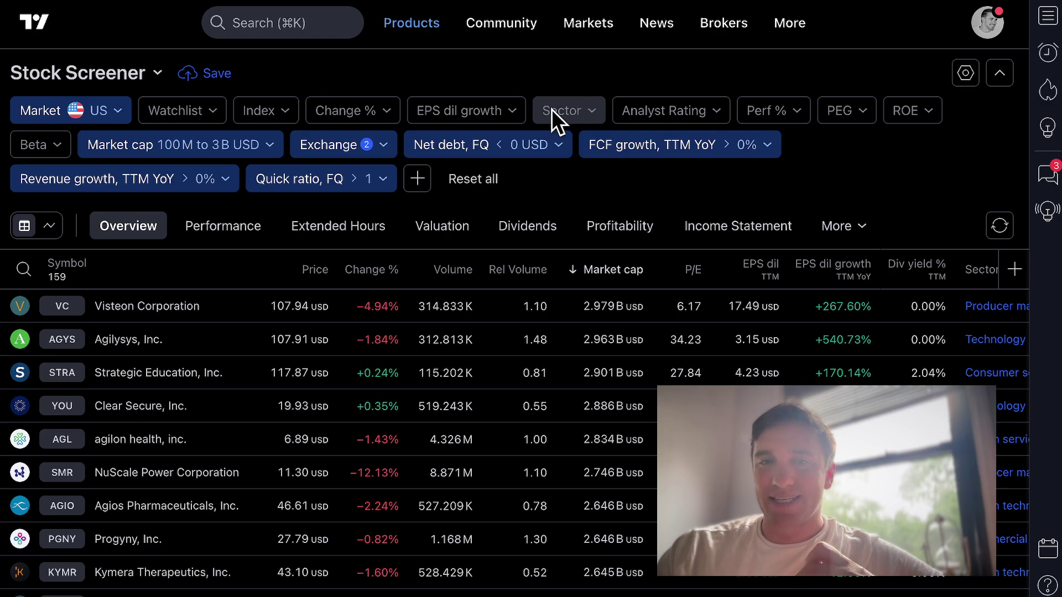
click(584, 107)
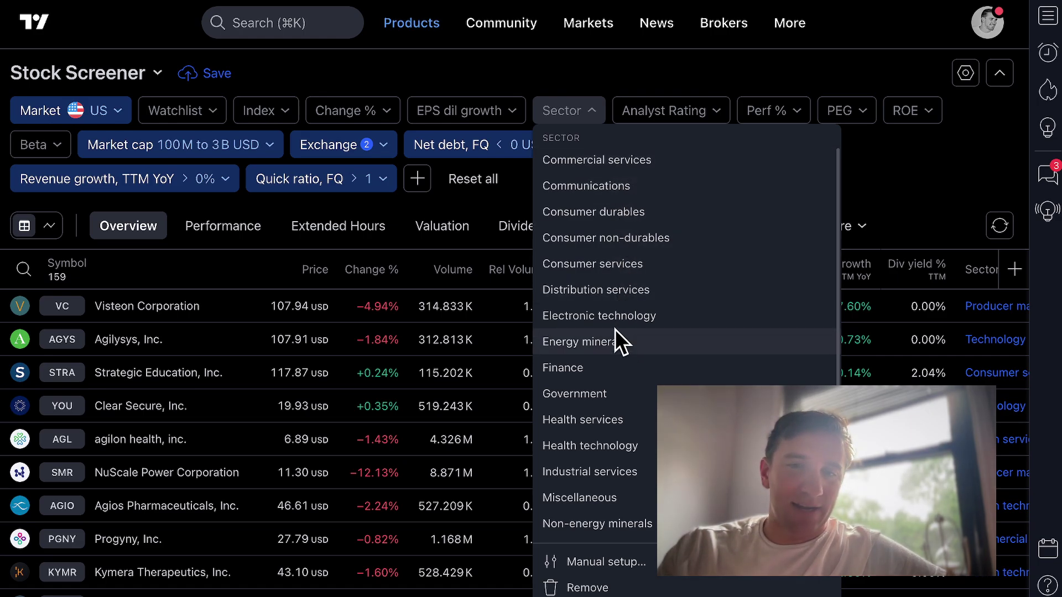
click(561, 370)
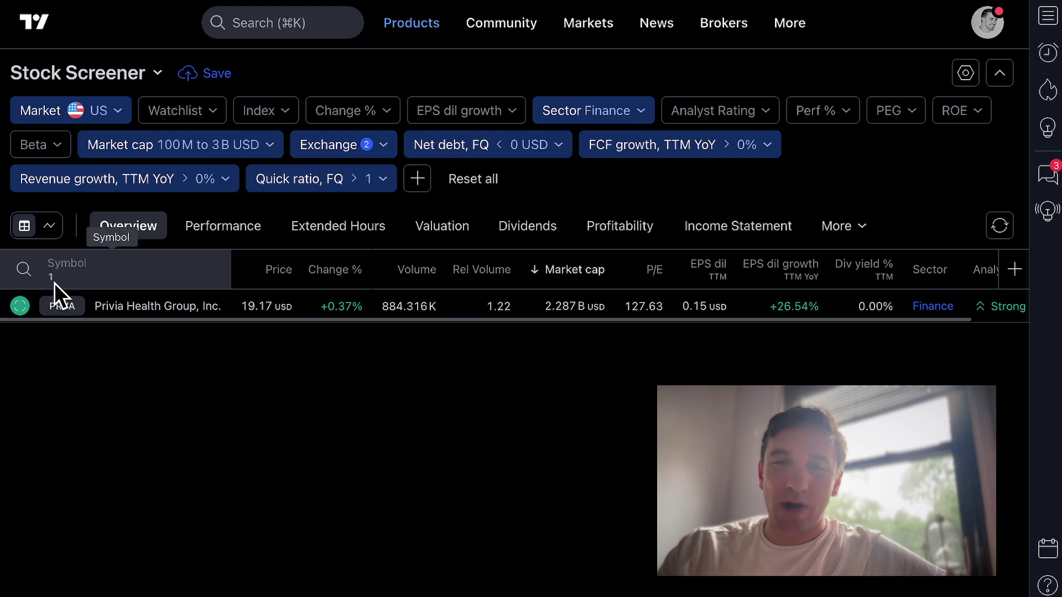
Step: Change the Sector filter from Finance to Transportation
click(626, 109)
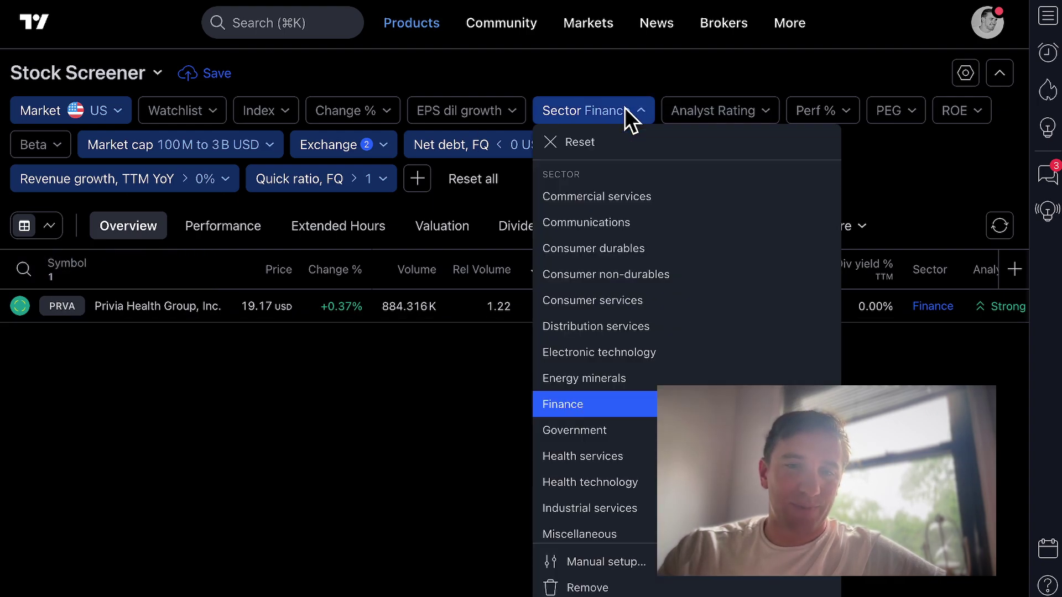
scroll(617, 425, down, 5)
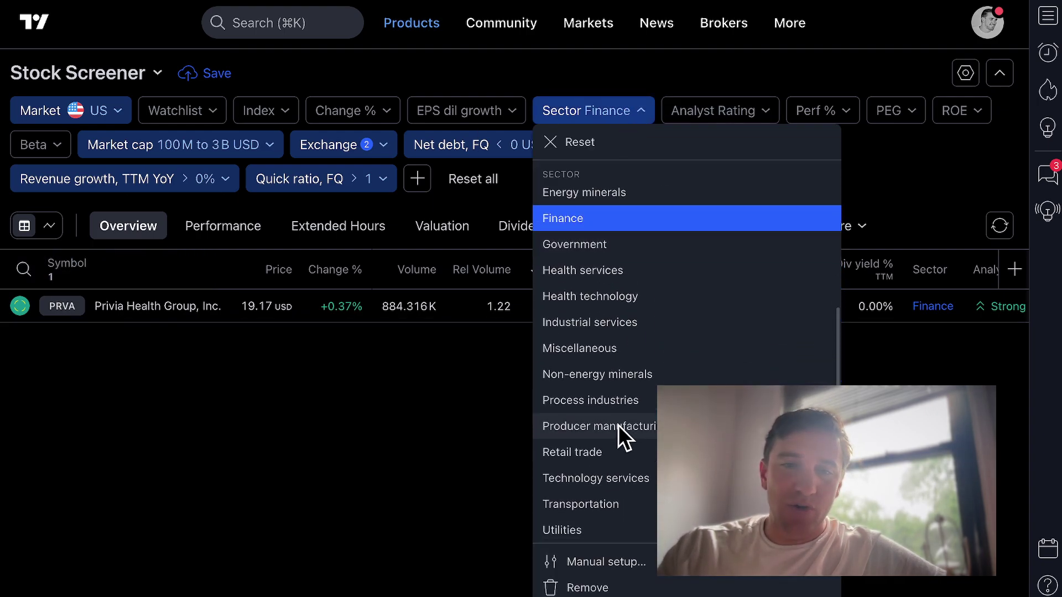
click(607, 504)
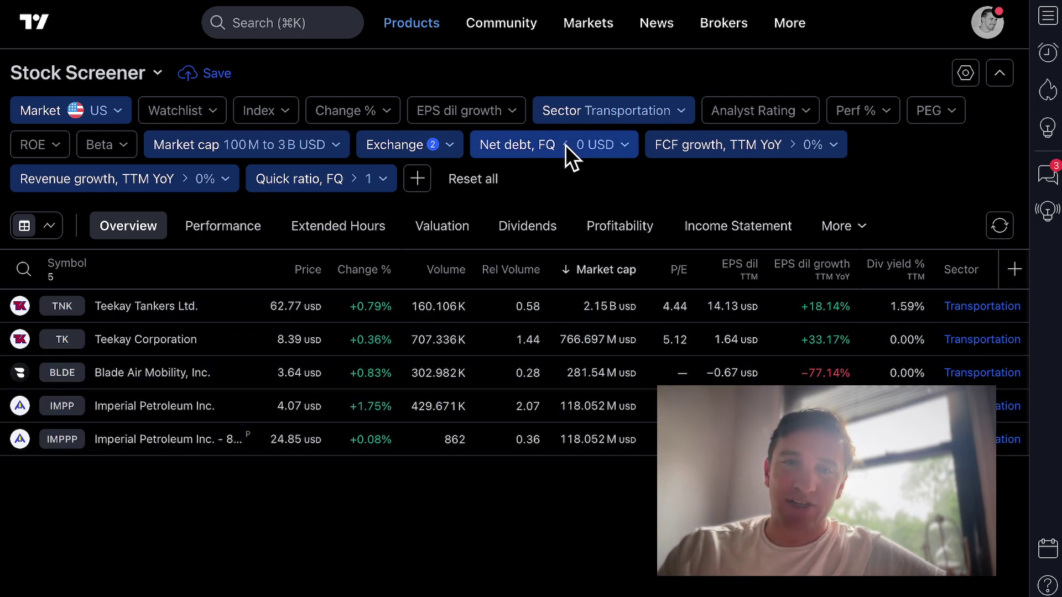
Step: Change the Sector filter to Technology services, check the companies listed, and reset the Sector filter
click(613, 113)
scroll(638, 467, down, 5)
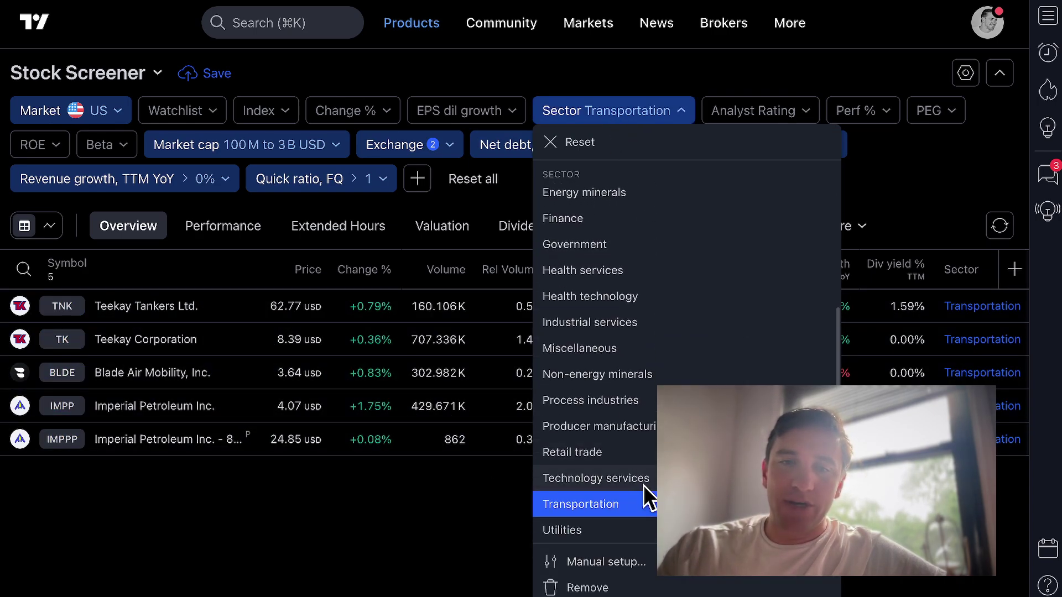
click(643, 480)
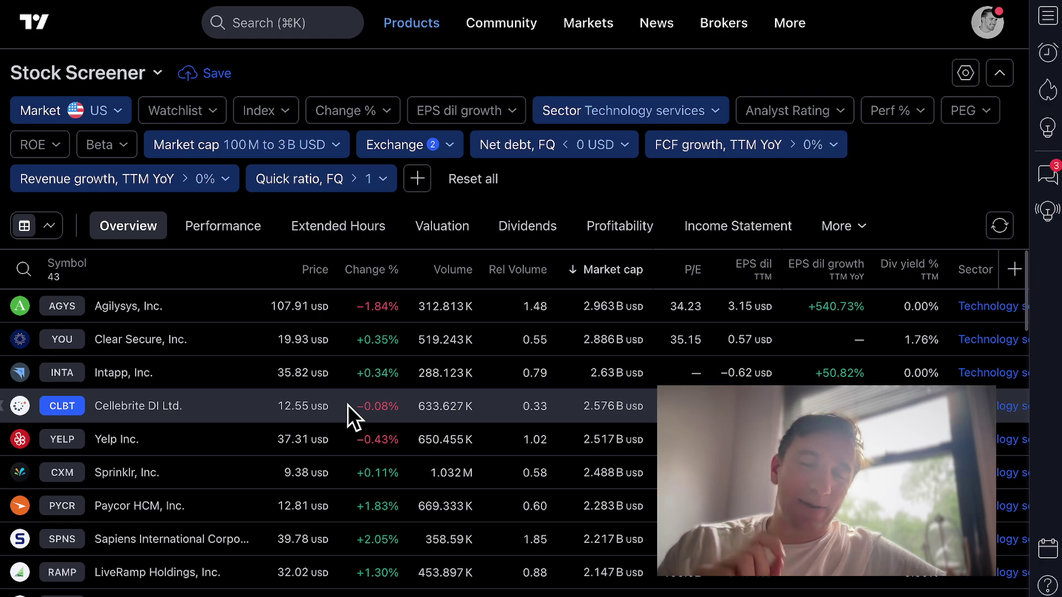
click(613, 112)
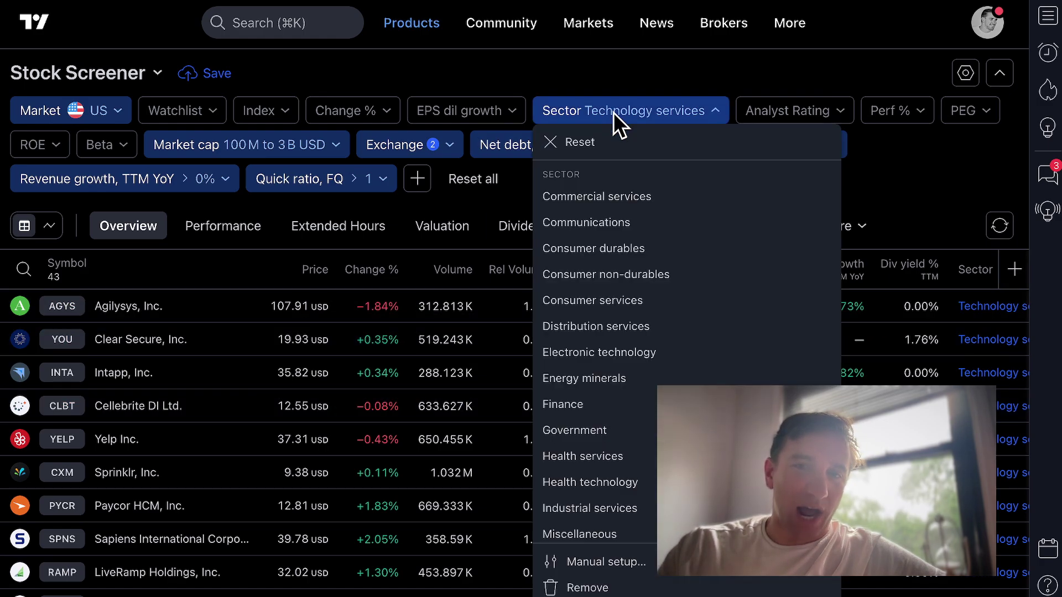
click(603, 142)
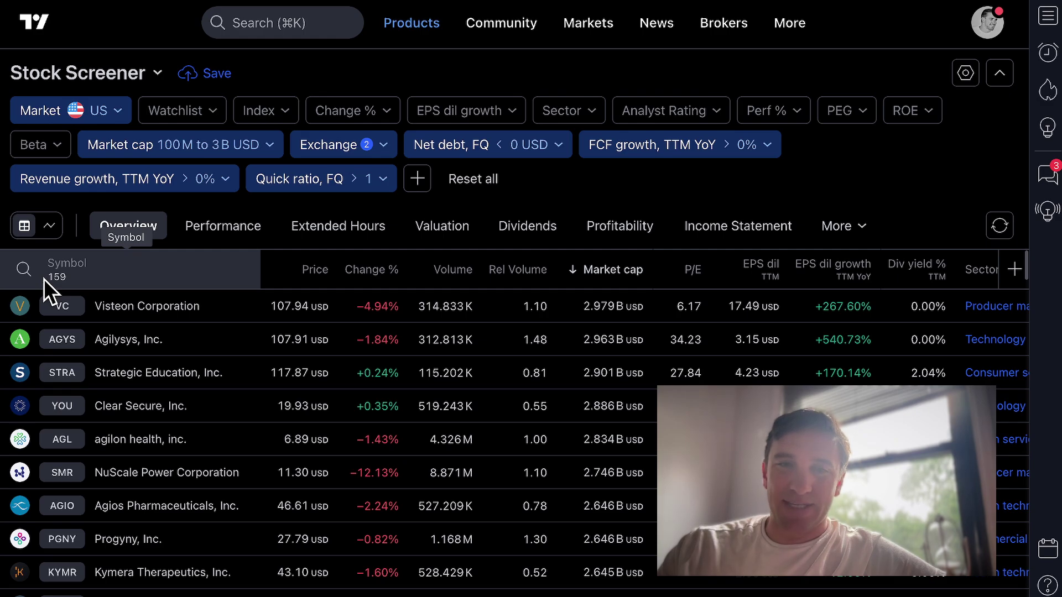
Step: Show the Performance columns for the screened companies and sort them by 1-year performance in descending order
click(227, 228)
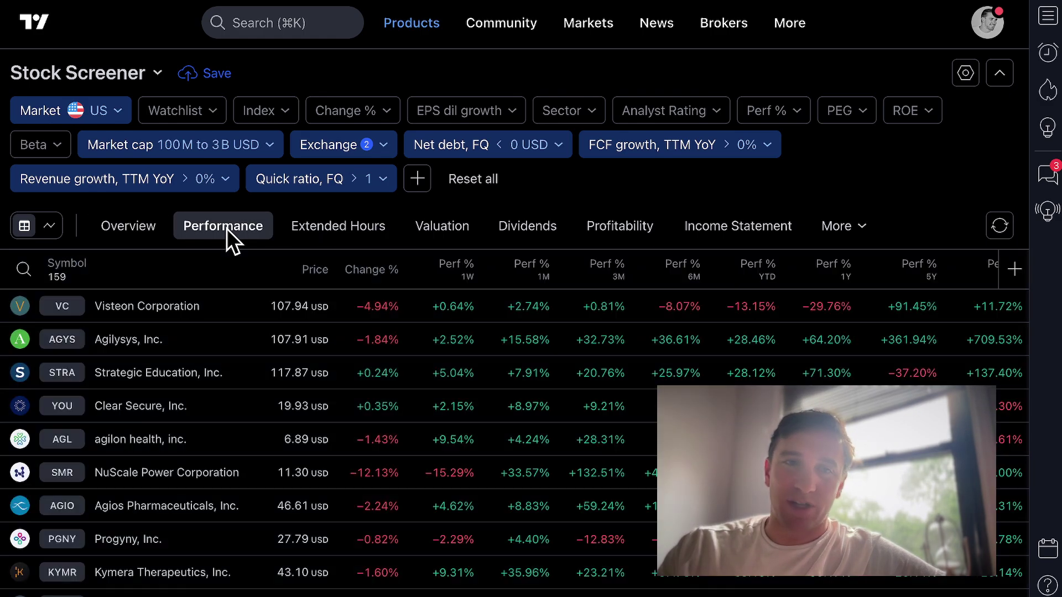
scroll(839, 321, right, 5)
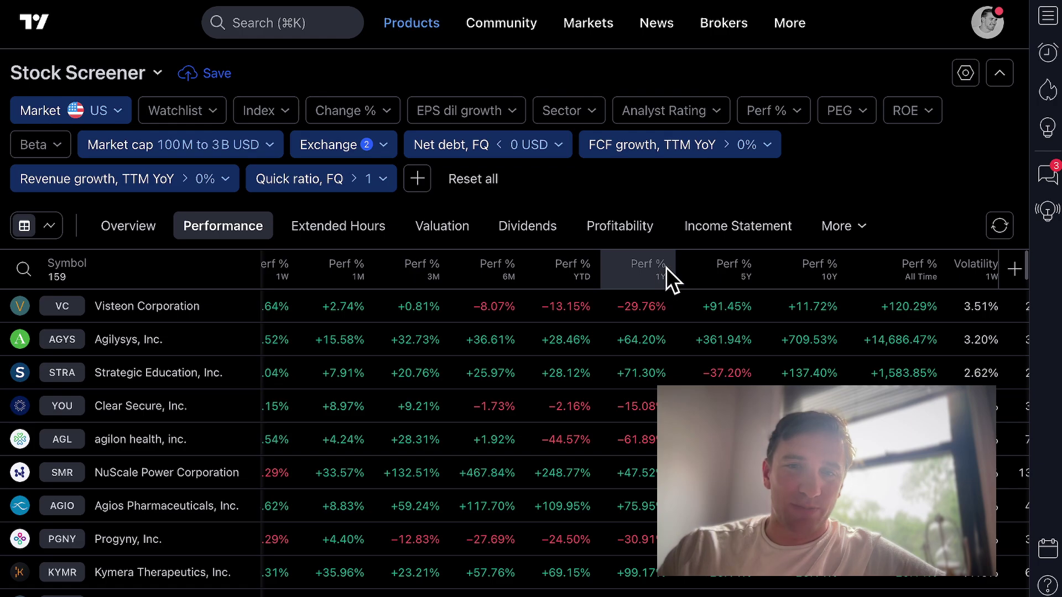
scroll(666, 267, right, 2)
click(615, 269)
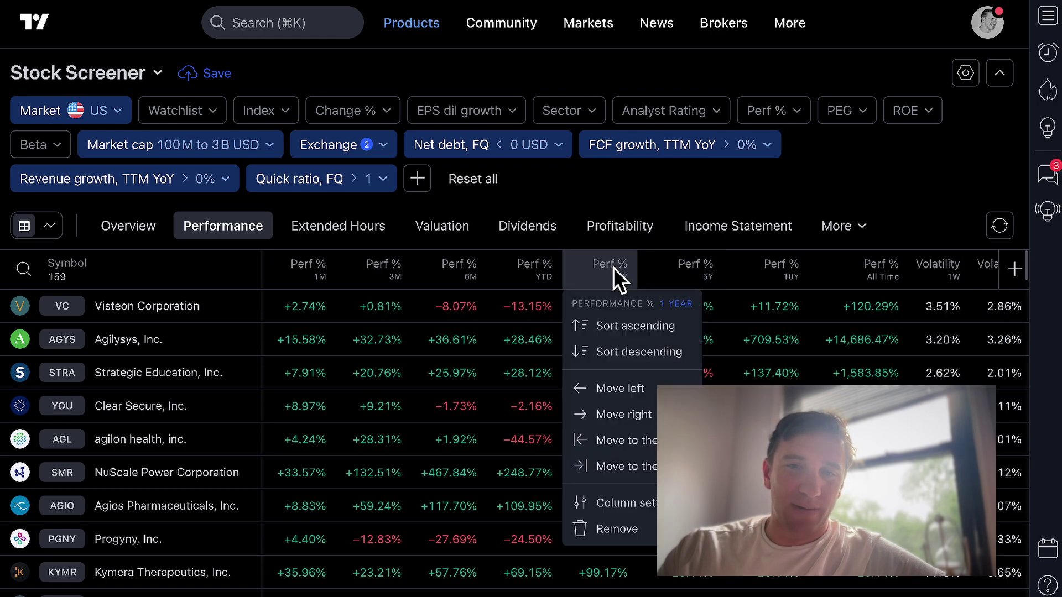
click(615, 351)
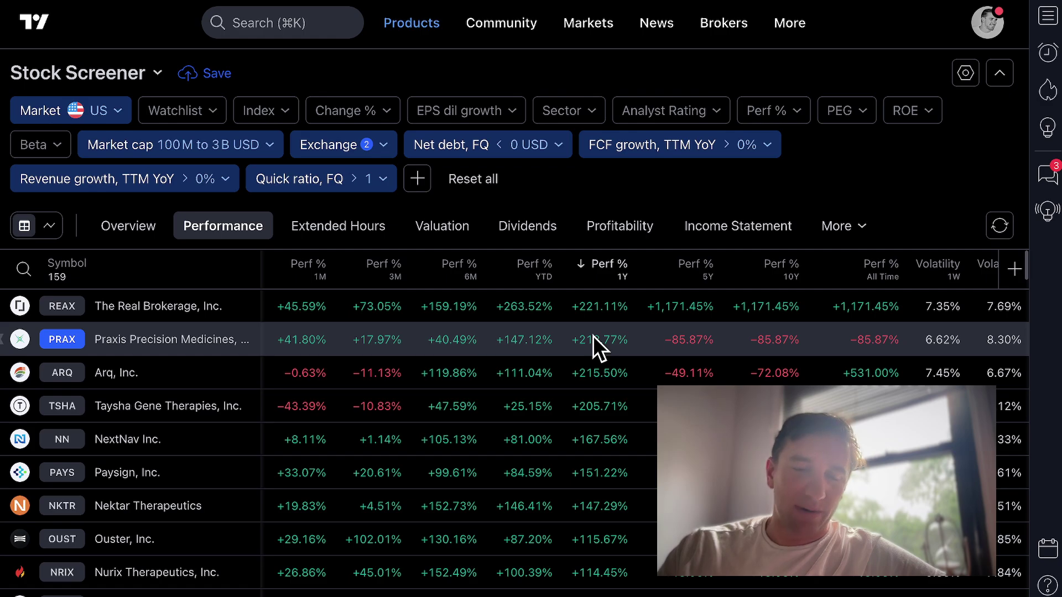
Step: Look through the companies ranked by 1-year performance and open the overview page of TrueCar, Inc
scroll(593, 337, left, 3)
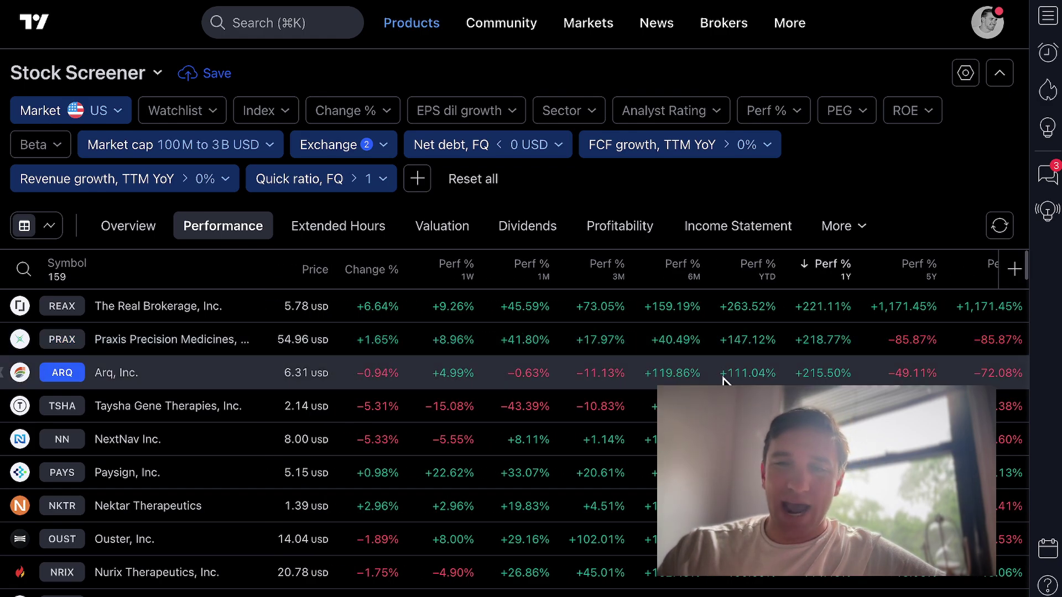
scroll(722, 381, right, 3)
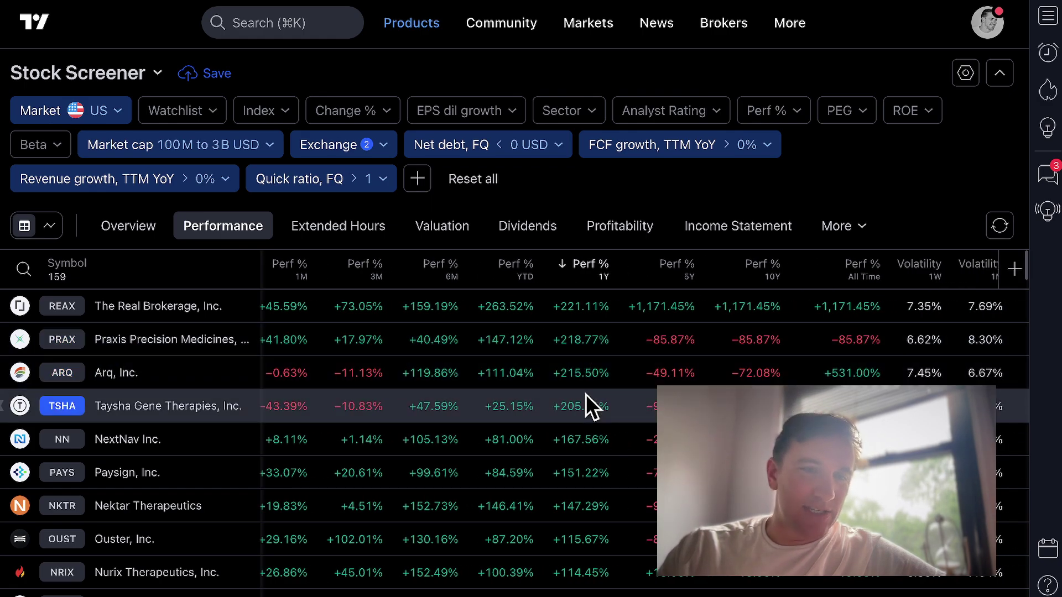
scroll(586, 394, down, 5)
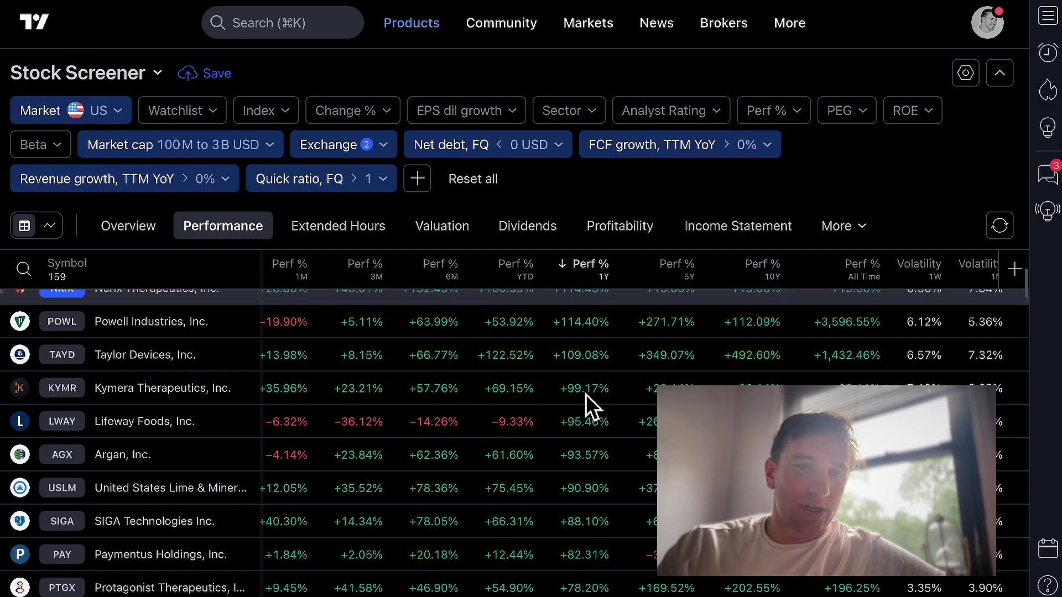
scroll(585, 394, down, 6)
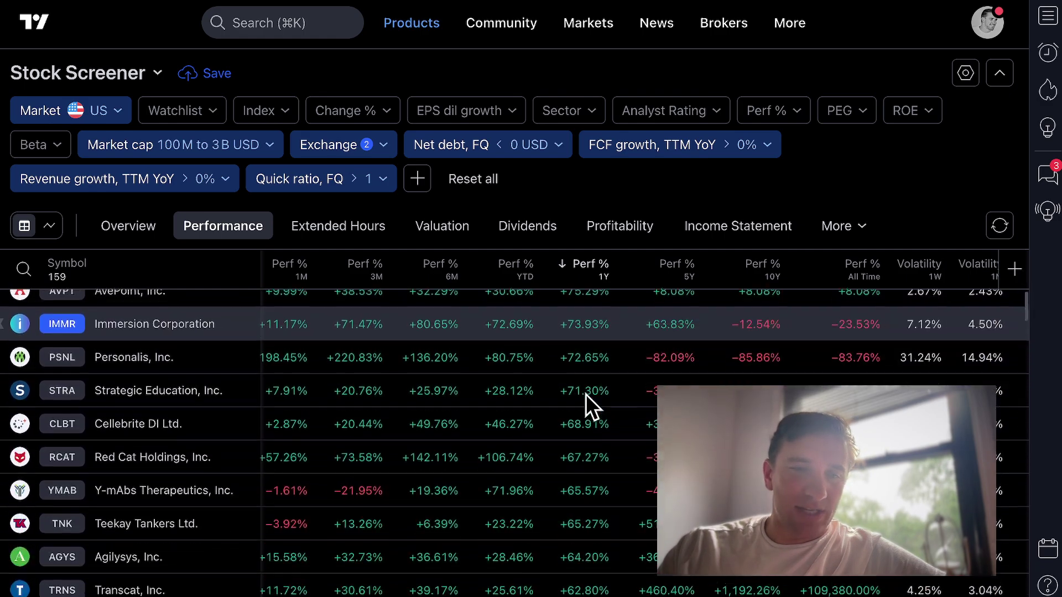
scroll(586, 395, down, 5)
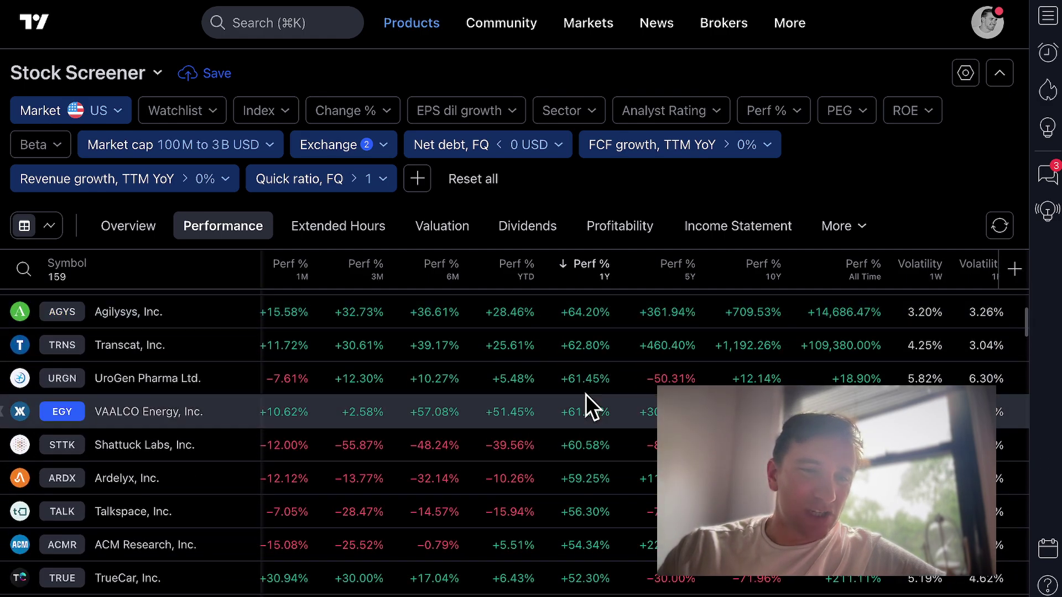
scroll(586, 394, down, 4)
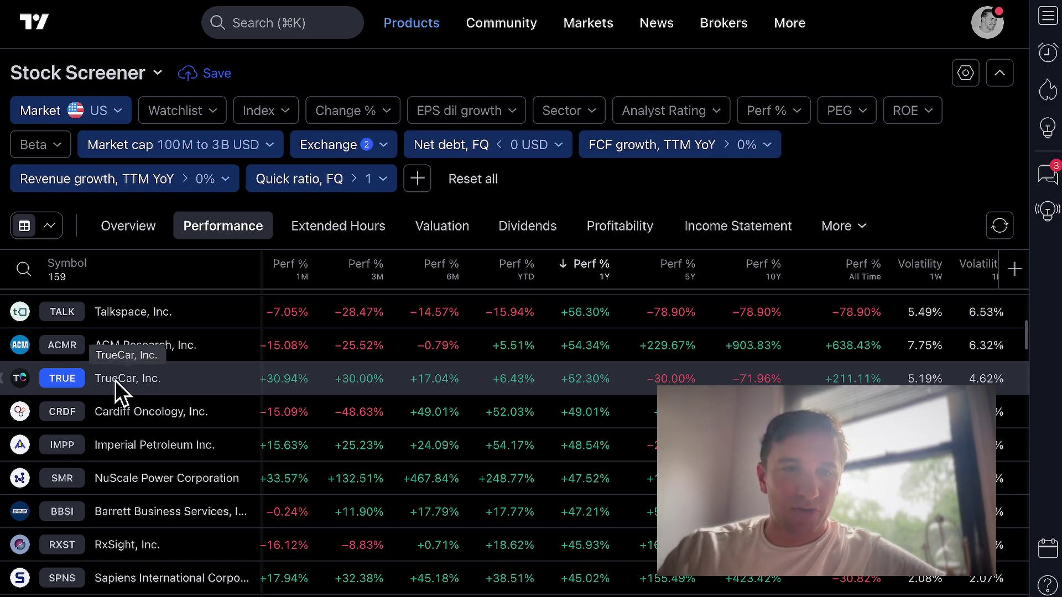
click(61, 387)
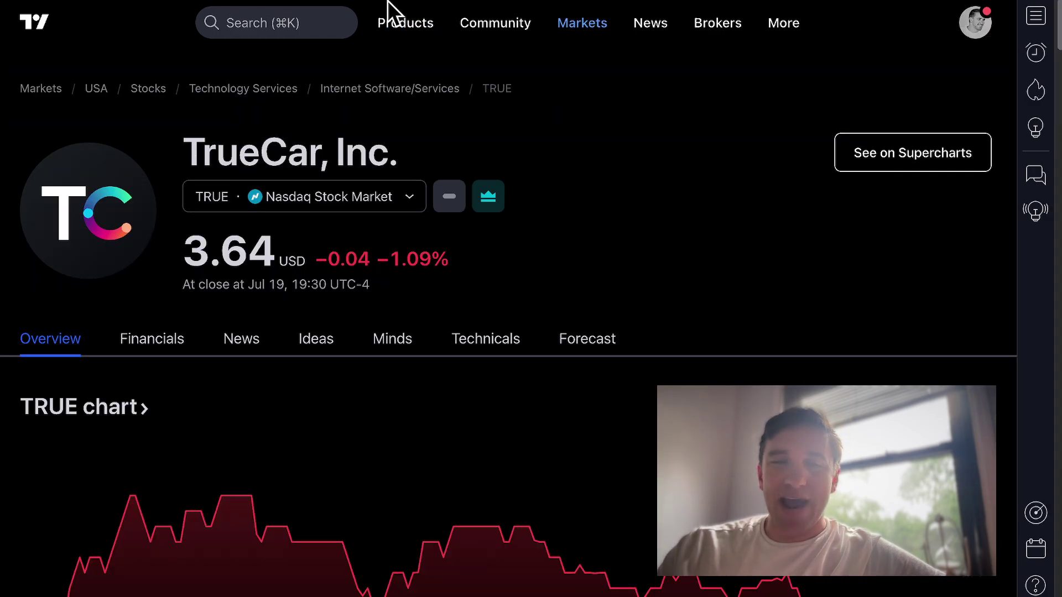
Step: Examine TrueCar's overview page, including its upcoming earnings, key stats, company profile, financials, news, technicals and analyst rating
scroll(514, 276, down, 7)
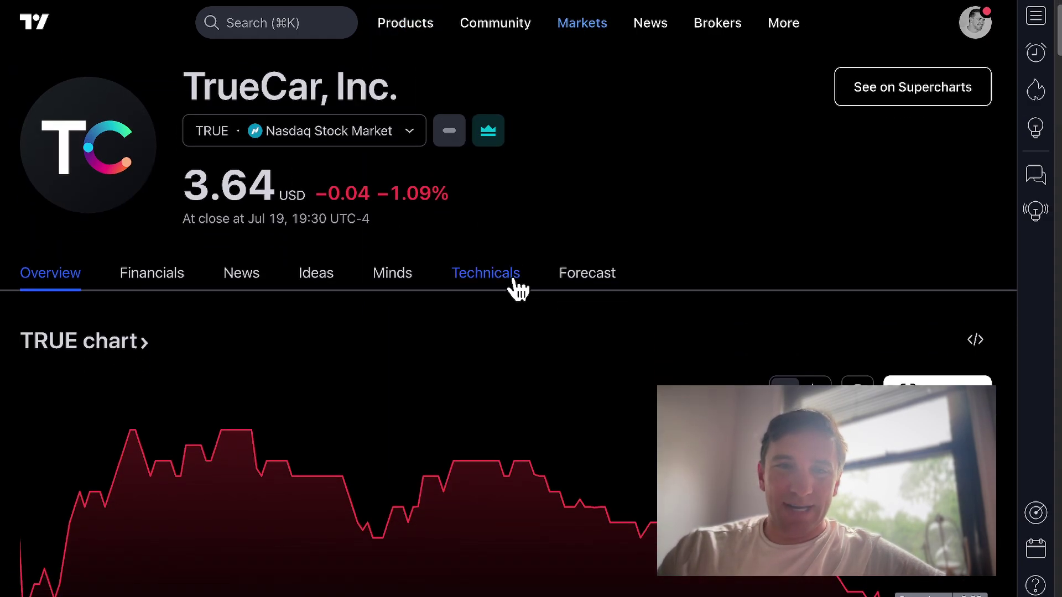
scroll(514, 276, down, 6)
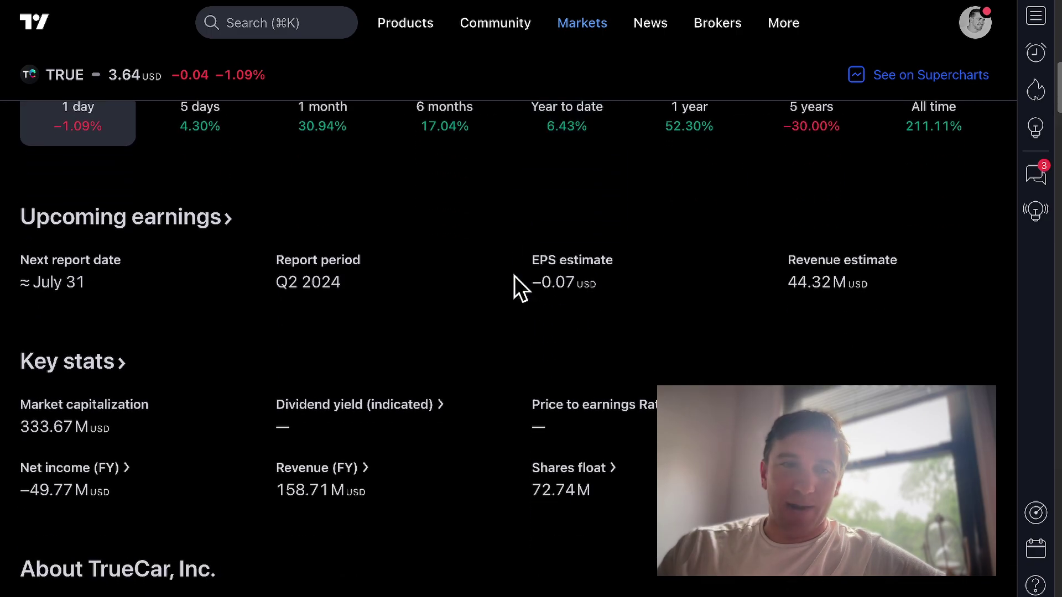
scroll(270, 387, down, 1)
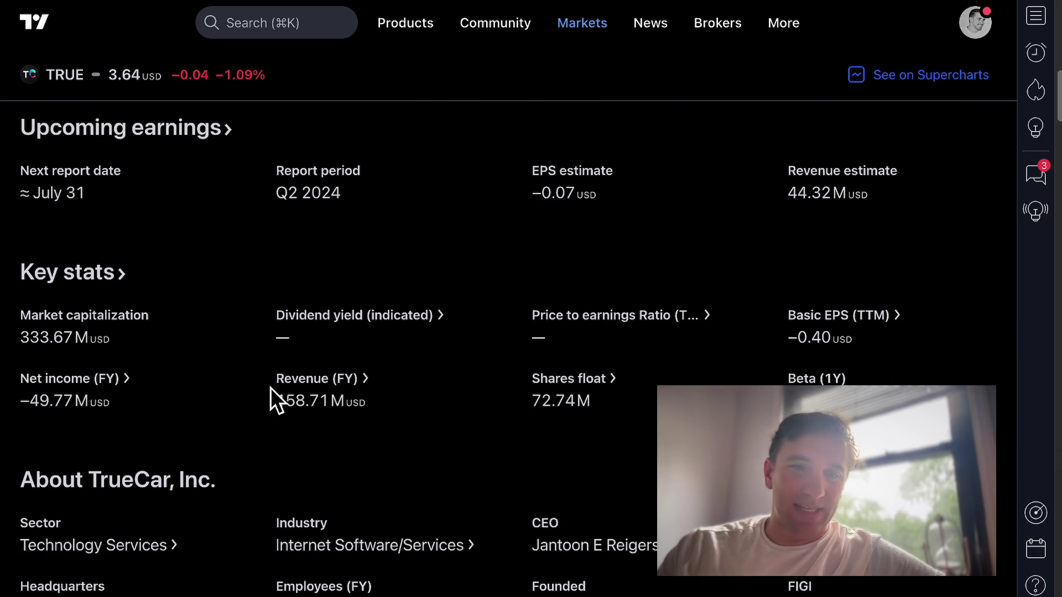
scroll(270, 387, down, 3)
scroll(271, 387, down, 4)
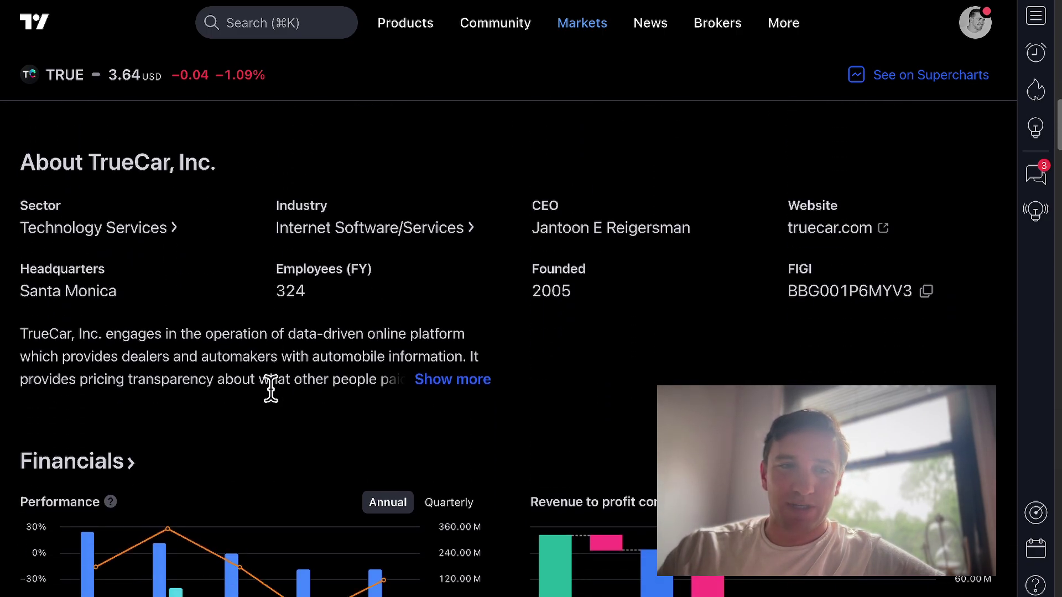
scroll(311, 331, down, 3)
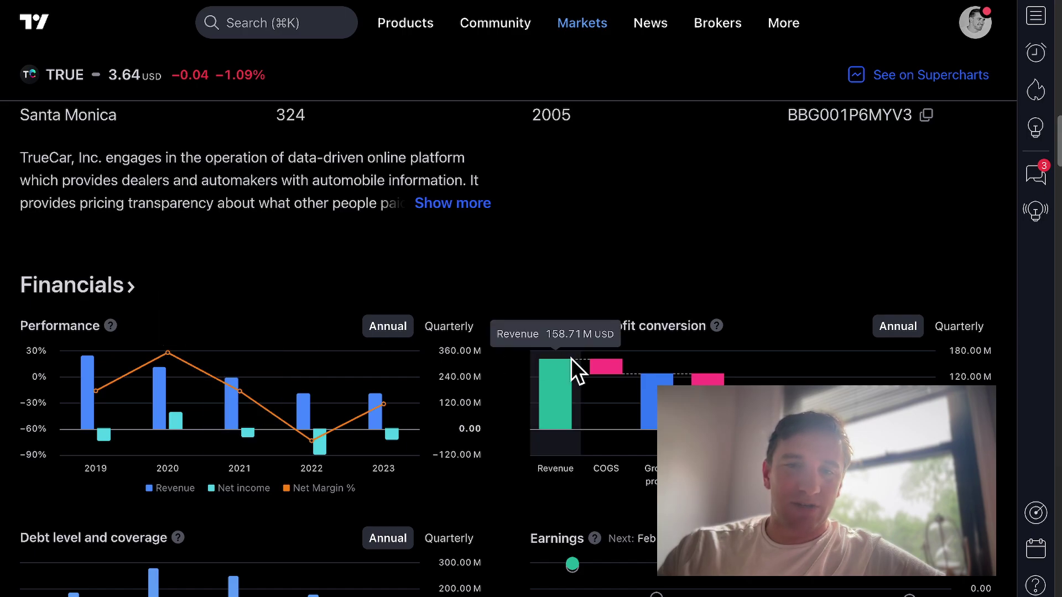
scroll(571, 369, down, 4)
scroll(570, 359, down, 10)
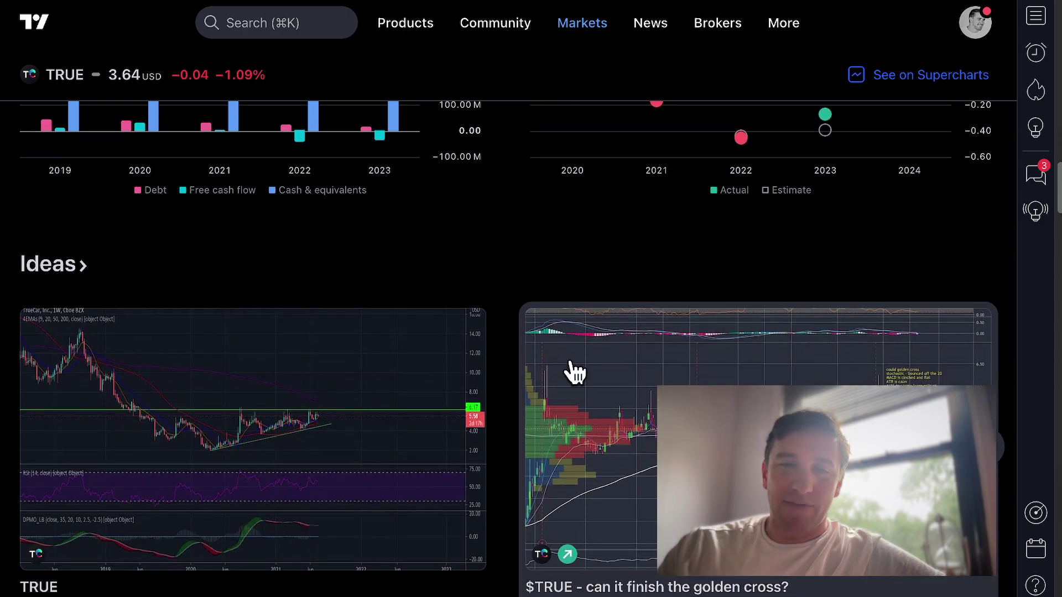
scroll(548, 383, down, 19)
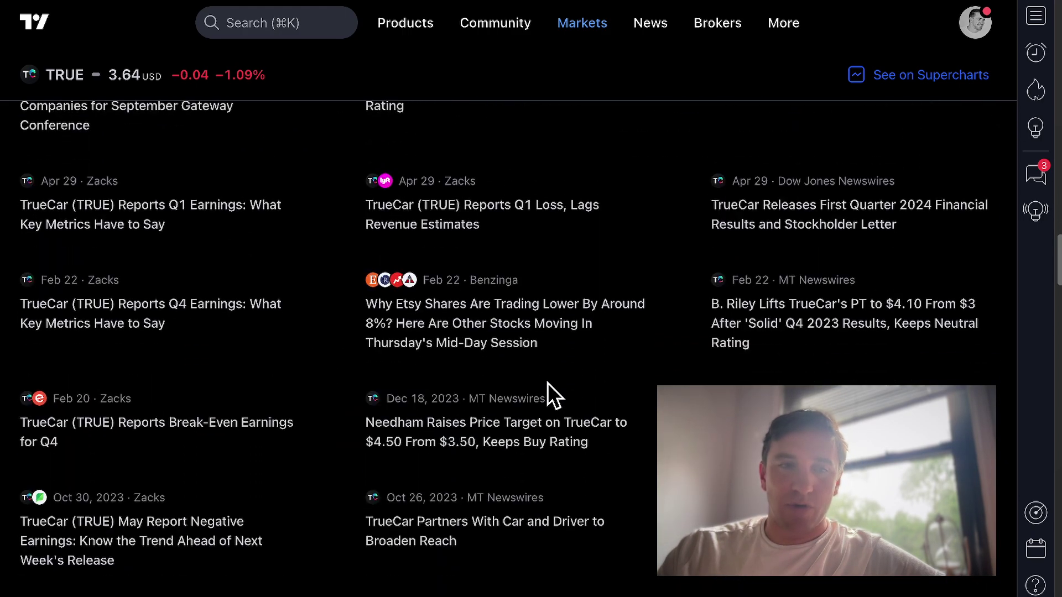
scroll(547, 382, down, 3)
scroll(548, 382, up, 20)
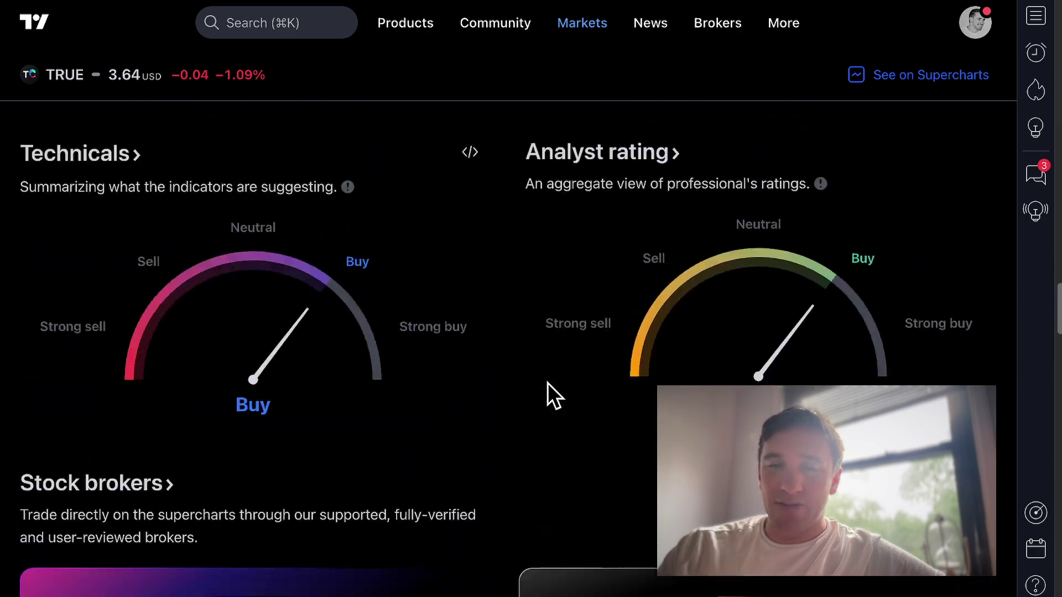
scroll(547, 383, up, 8)
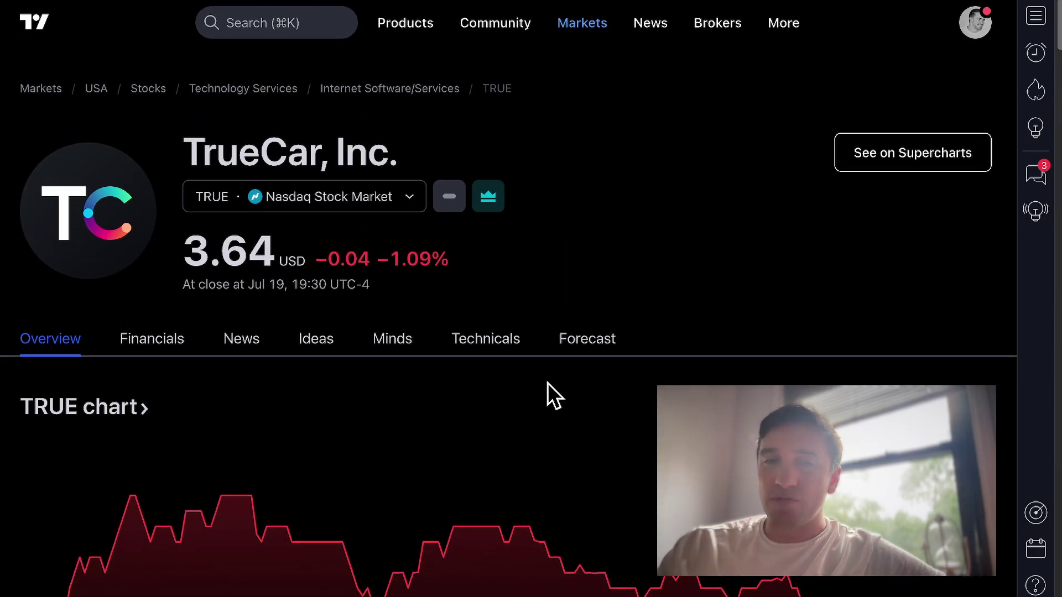
Step: Open the TrueCar chart in Supercharts and examine its weekly price history back to before 2020
click(880, 154)
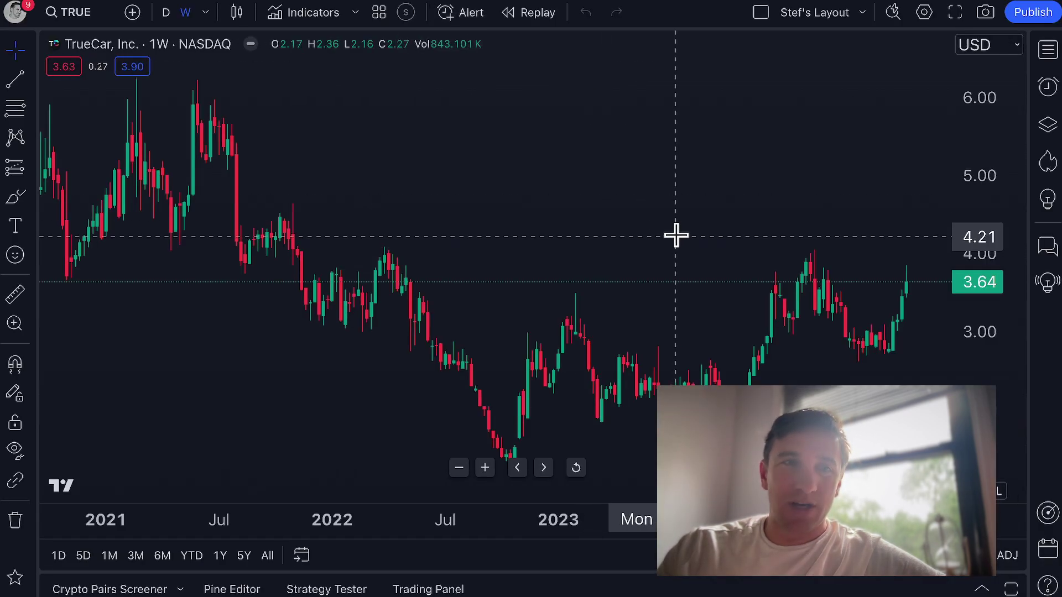
drag(676, 235, 518, 200)
scroll(518, 200, up, 2)
scroll(519, 199, down, 3)
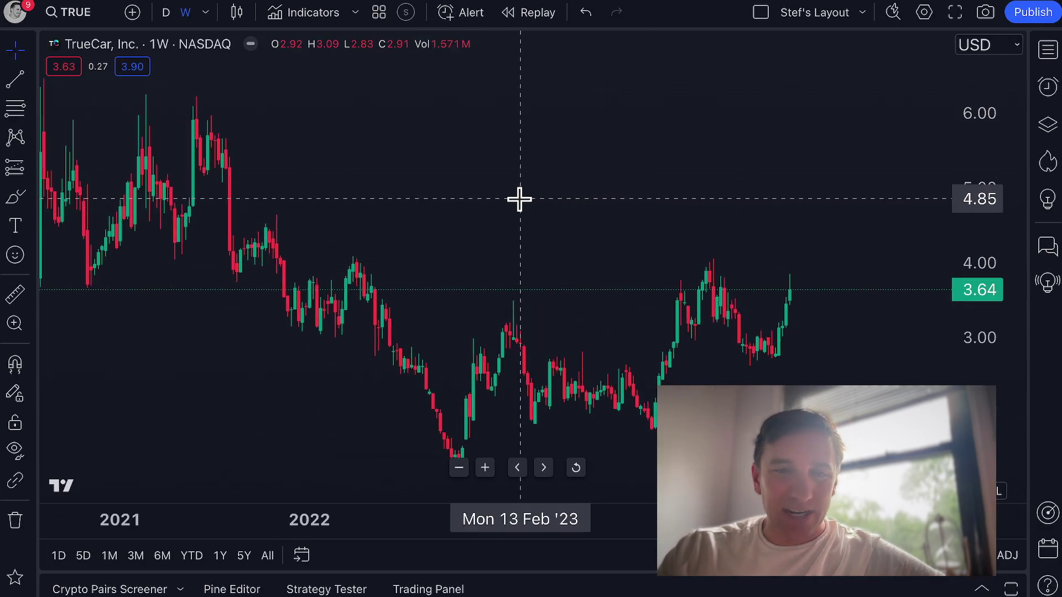
scroll(531, 200, down, 2)
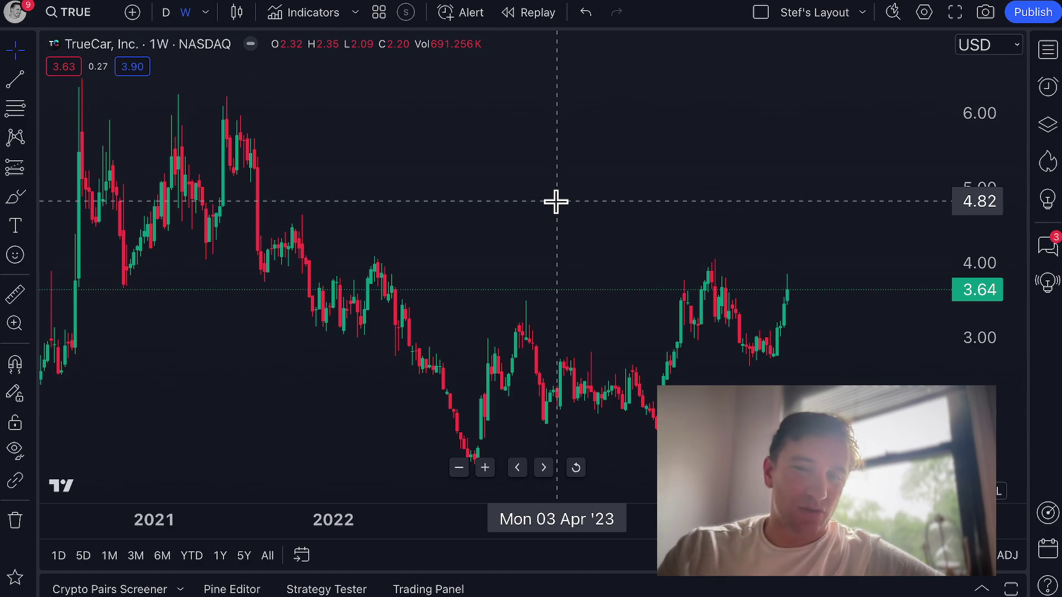
scroll(557, 201, down, 1)
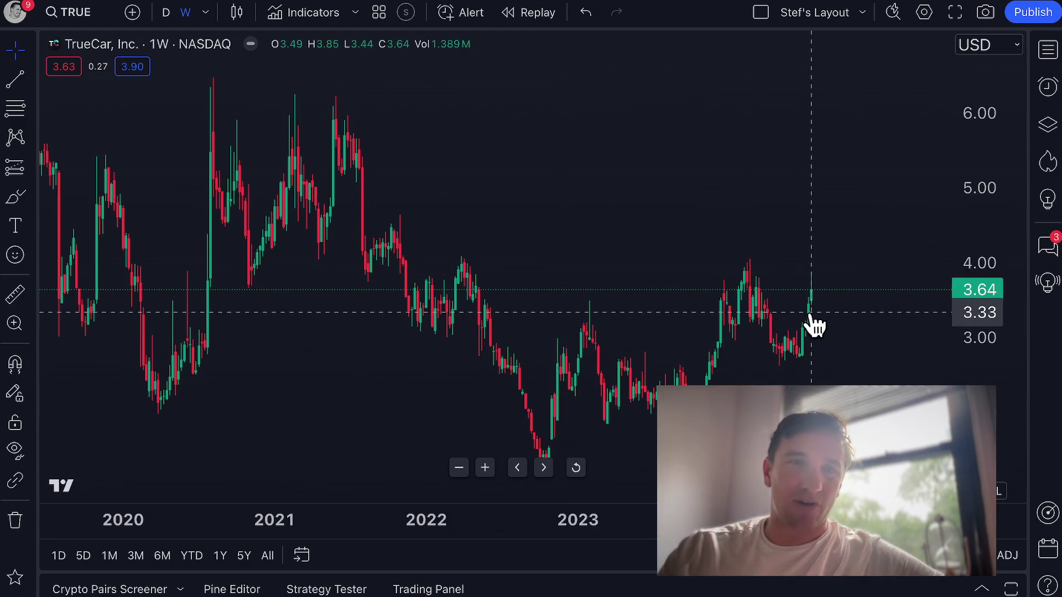
Step: Examine TrueCar's weekly price history back to 2018 and return to the Stock Screener results
scroll(636, 239, down, 5)
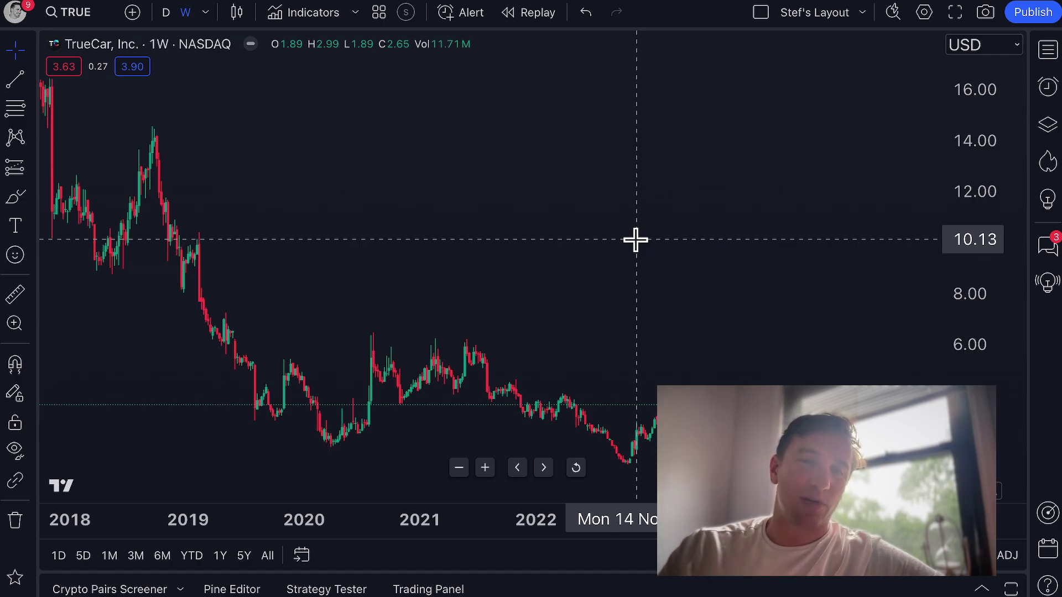
click(210, 11)
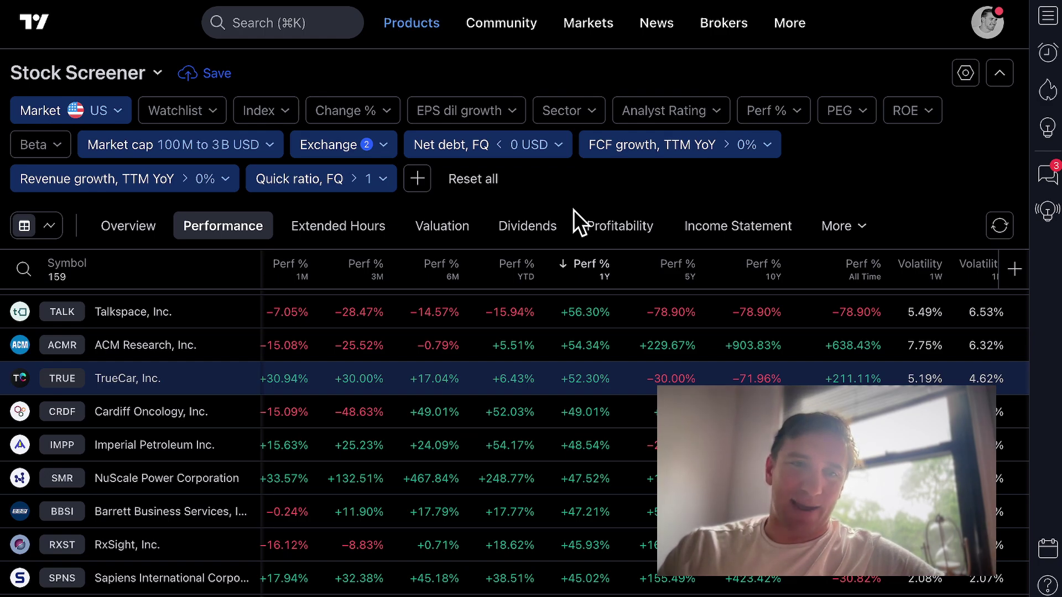
Step: Look through the companies ranked below TrueCar by 1-year performance, down to the weakest performers
scroll(128, 387, down, 7)
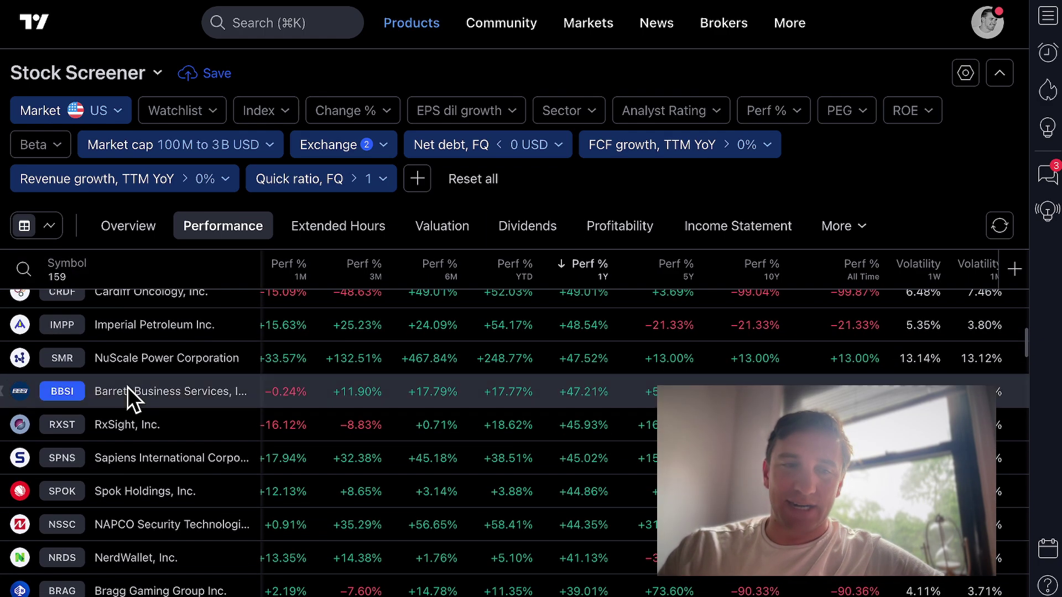
scroll(127, 387, up, 3)
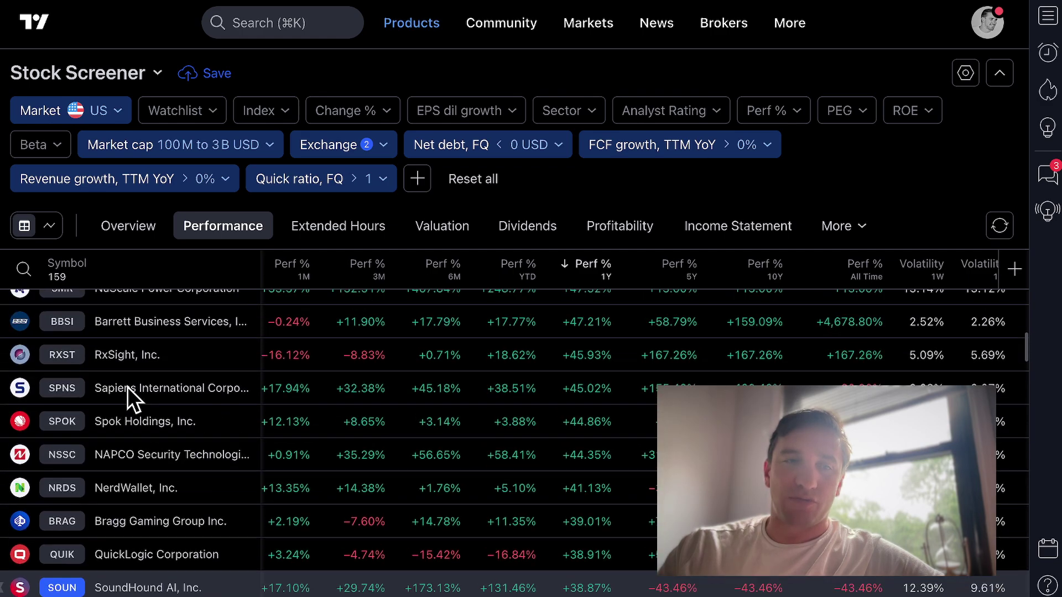
scroll(127, 386, down, 10)
scroll(135, 394, down, 6)
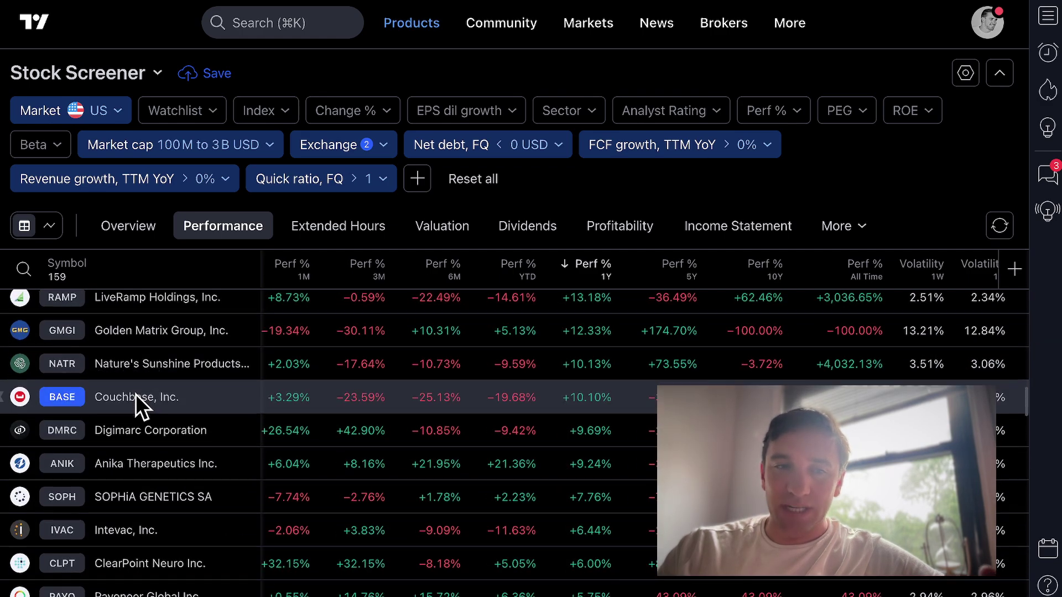
scroll(136, 394, down, 4)
scroll(135, 394, down, 9)
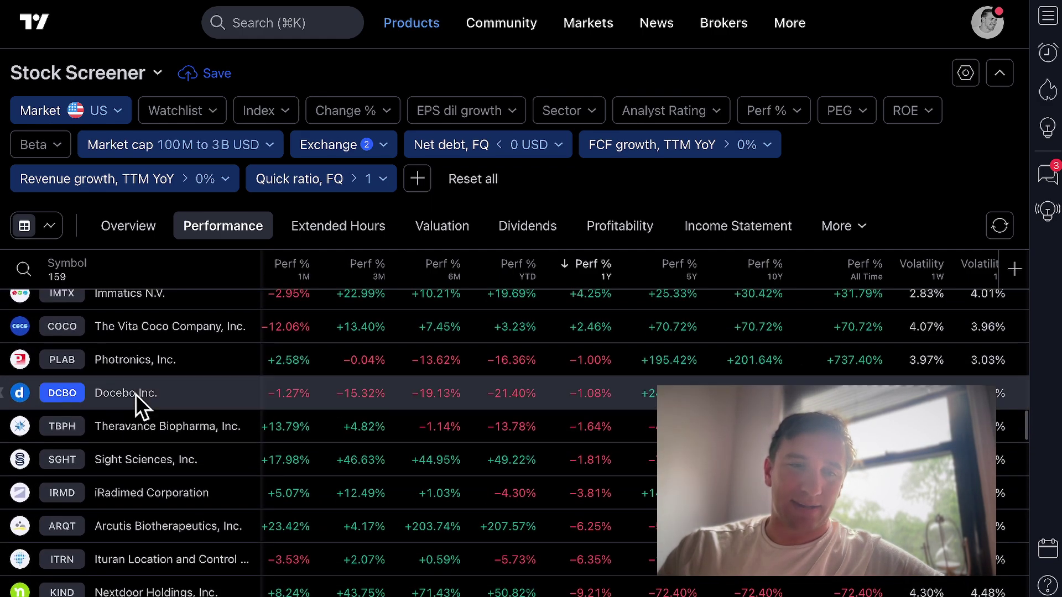
scroll(135, 394, down, 3)
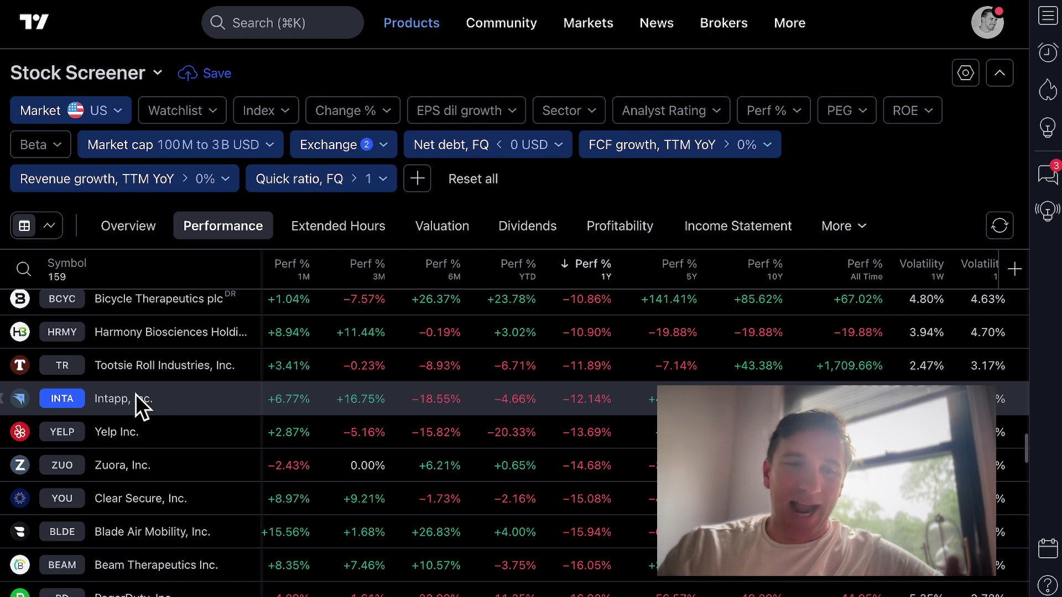
scroll(135, 395, down, 6)
scroll(136, 394, down, 10)
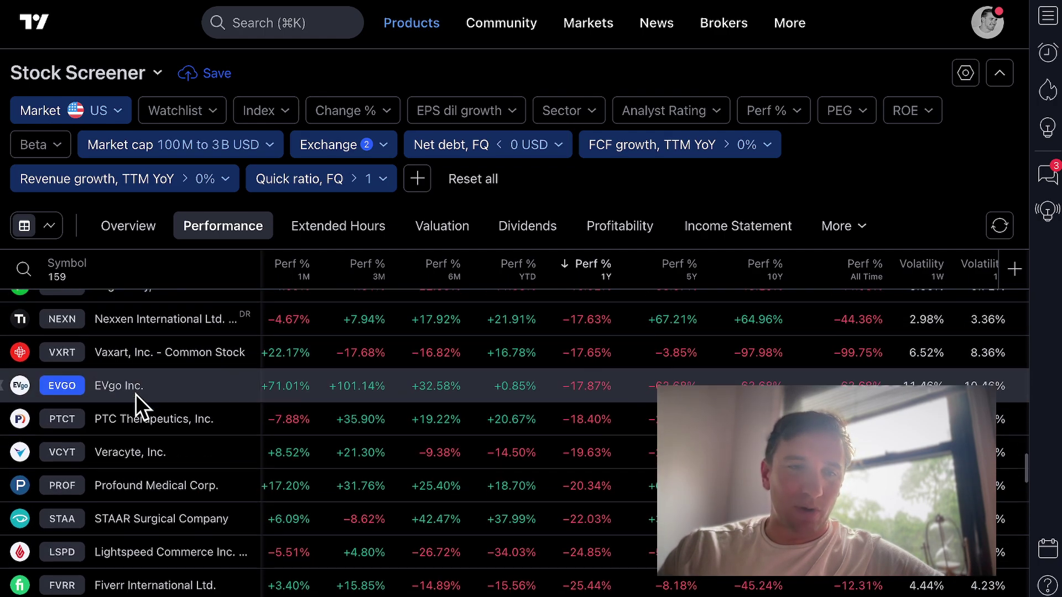
scroll(135, 395, down, 5)
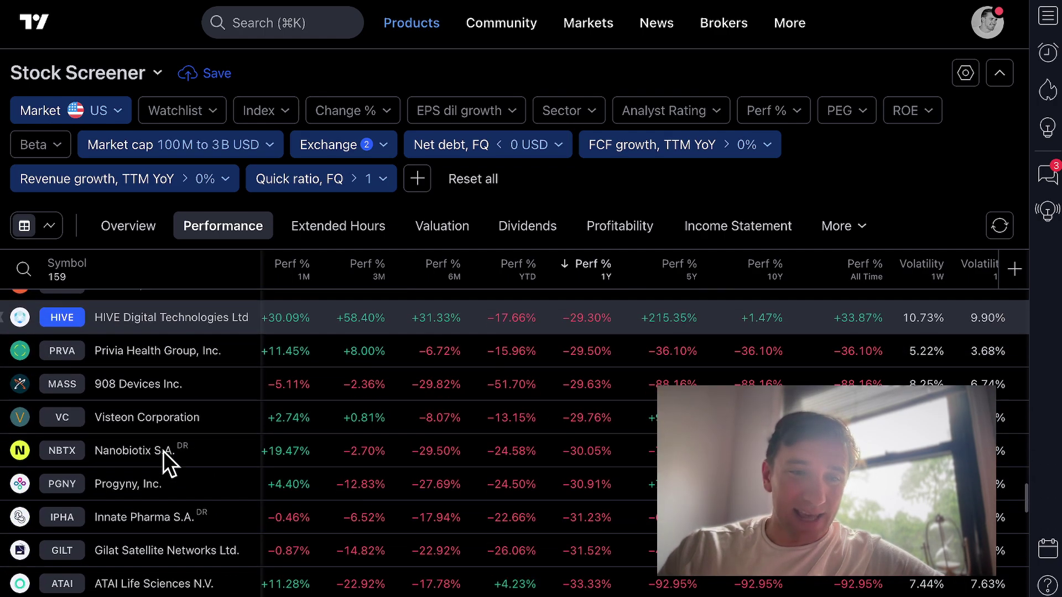
scroll(164, 450, down, 2)
scroll(163, 451, down, 12)
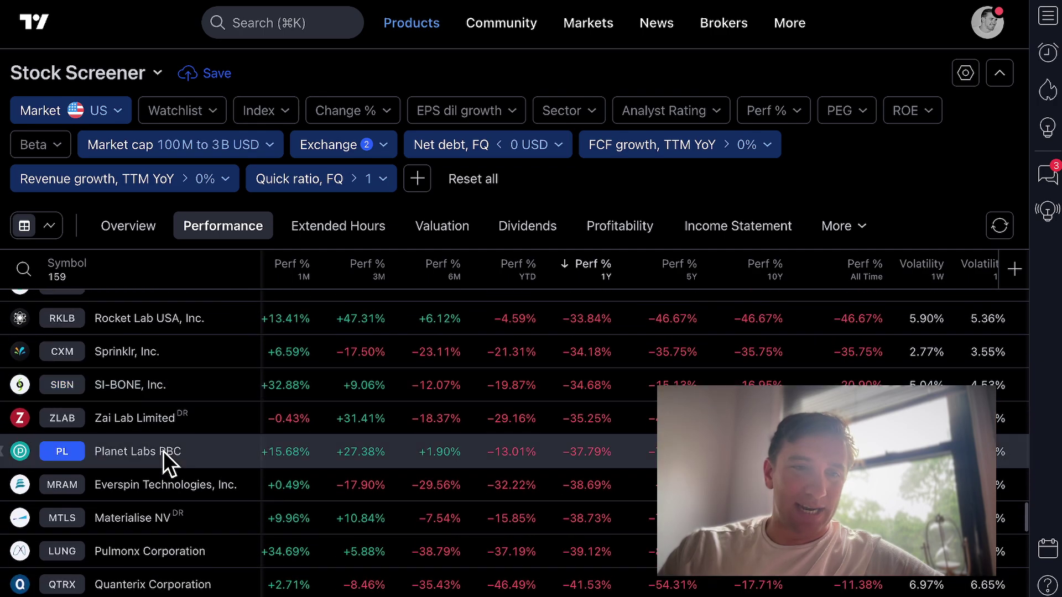
scroll(163, 450, down, 15)
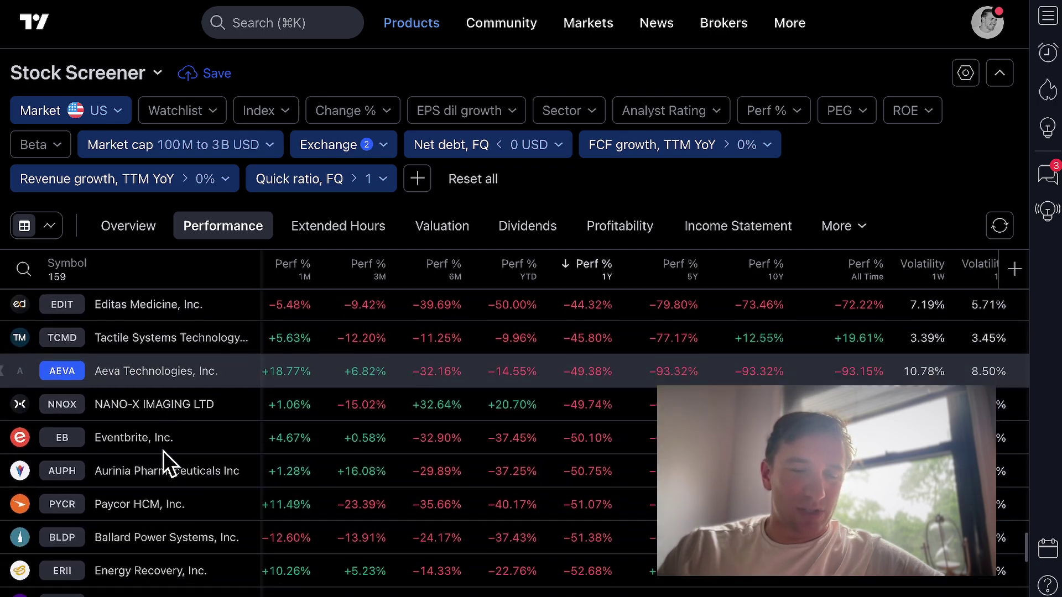
scroll(164, 450, down, 10)
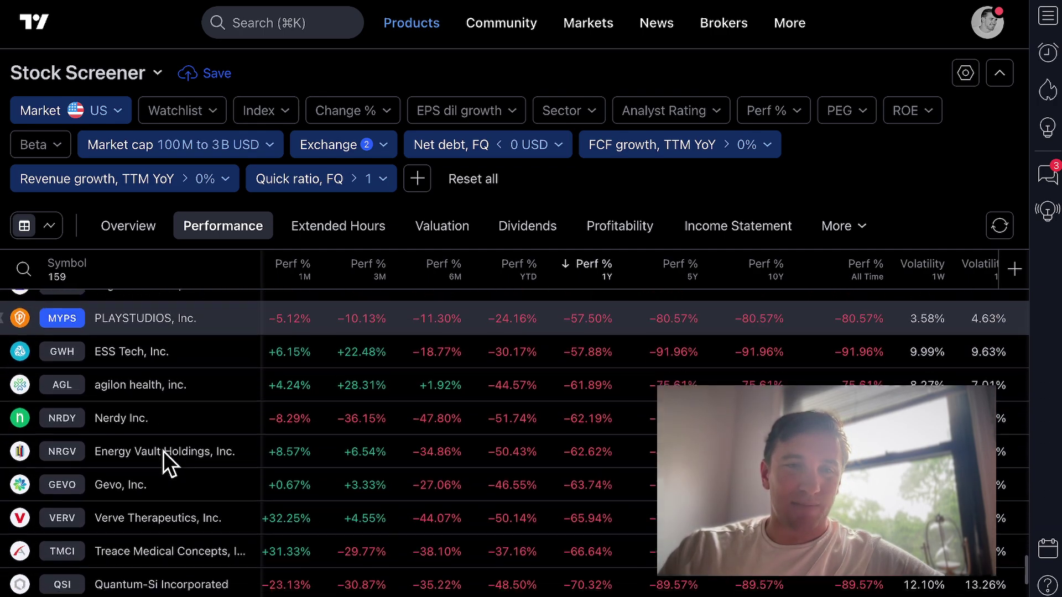
Step: Go back to the start of the ranking and review the companies with the strongest 1-year performance
scroll(163, 451, up, 20)
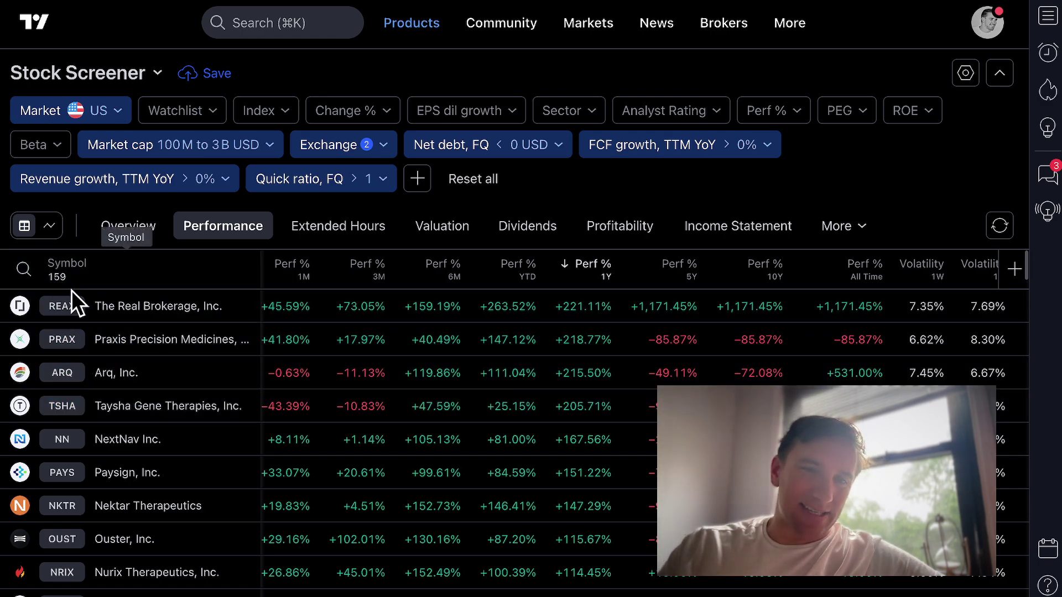
scroll(132, 389, down, 2)
scroll(131, 388, down, 5)
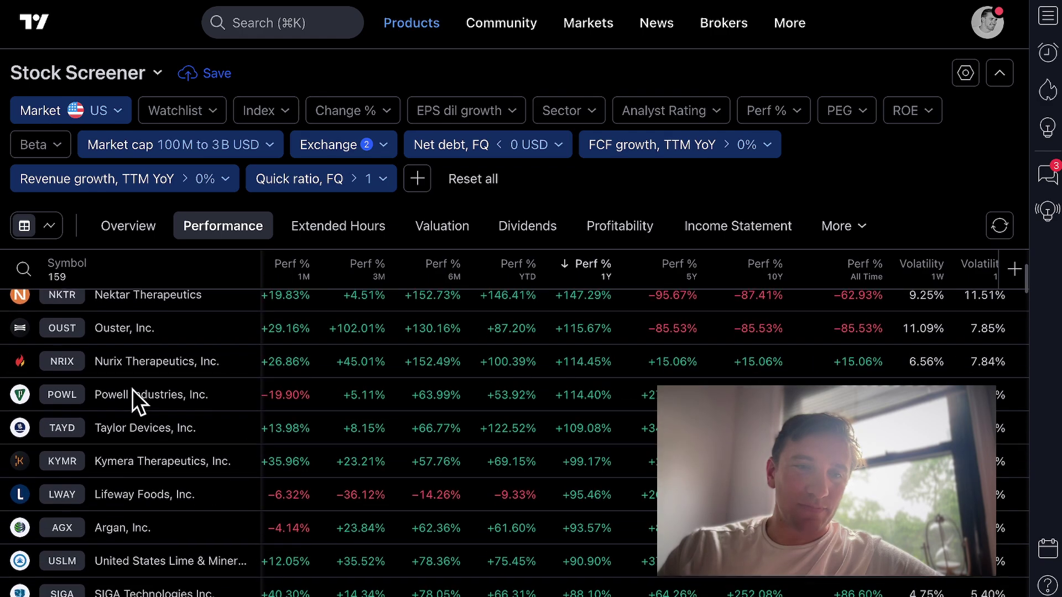
scroll(133, 390, up, 7)
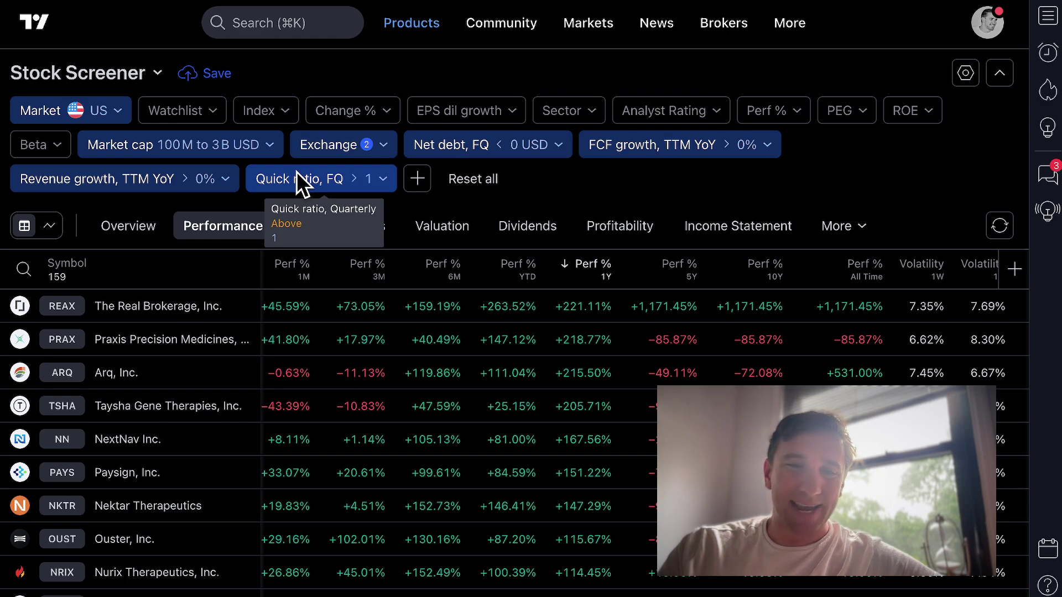
Step: Return to the TrueCar weekly chart and examine its price history from 2019 onward more closely
click(123, 227)
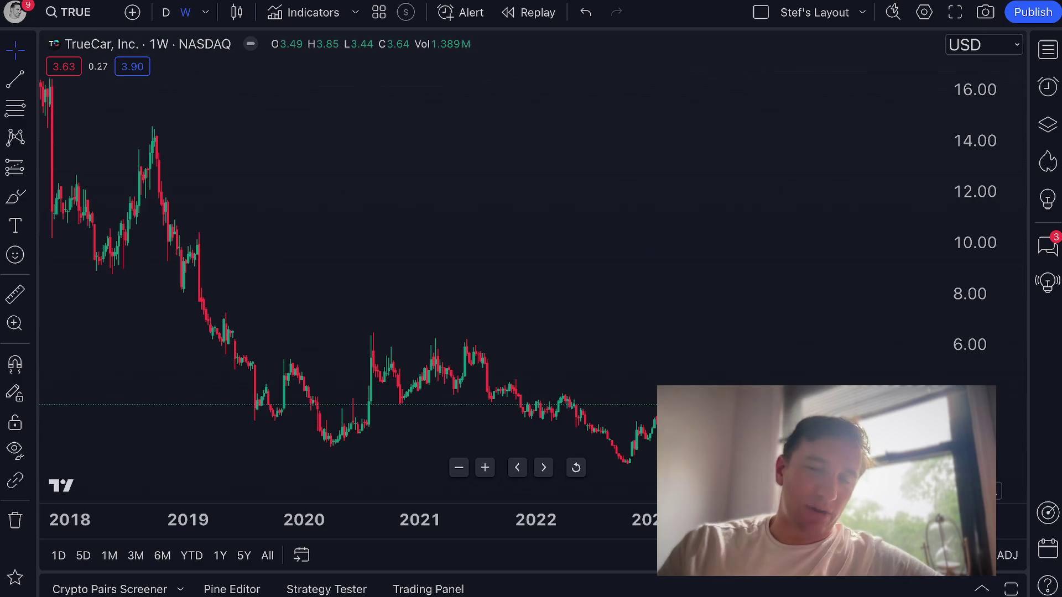
scroll(561, 401, up, 6)
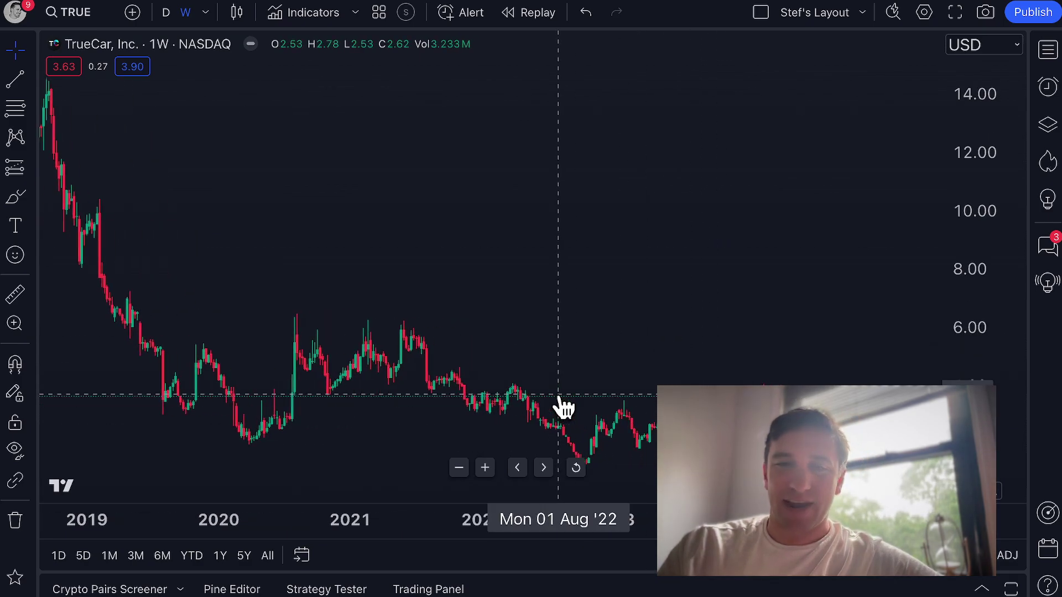